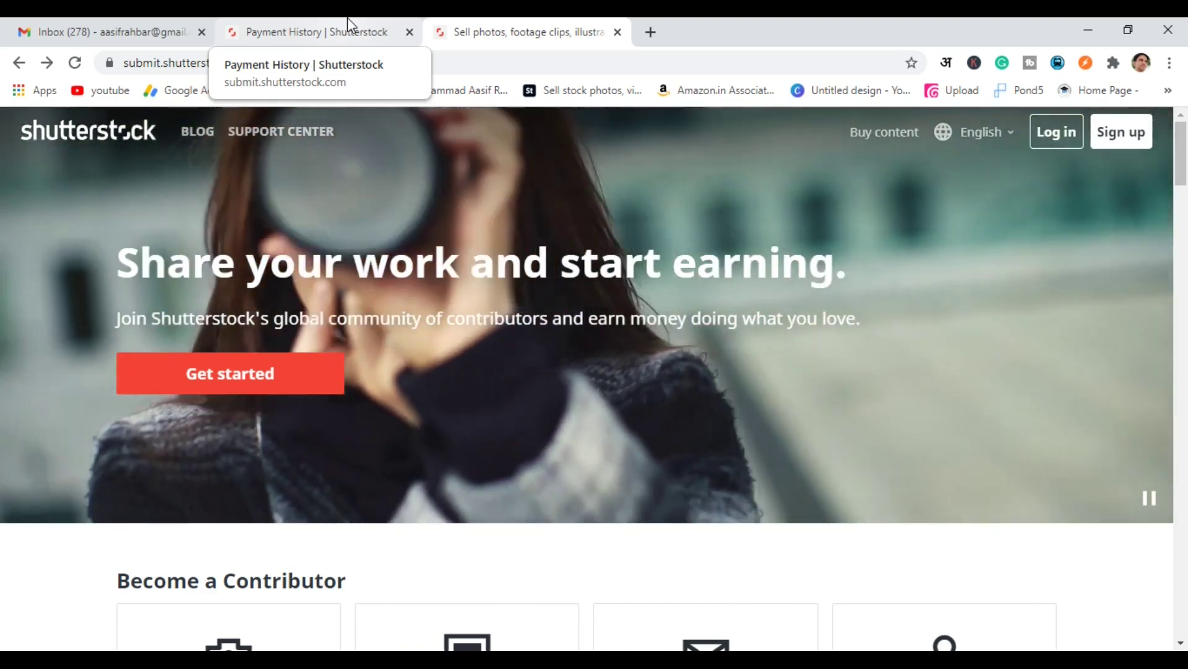
# Examine the payment history table of the existing Shutterstock contributor account.
pyautogui.click(347, 20)
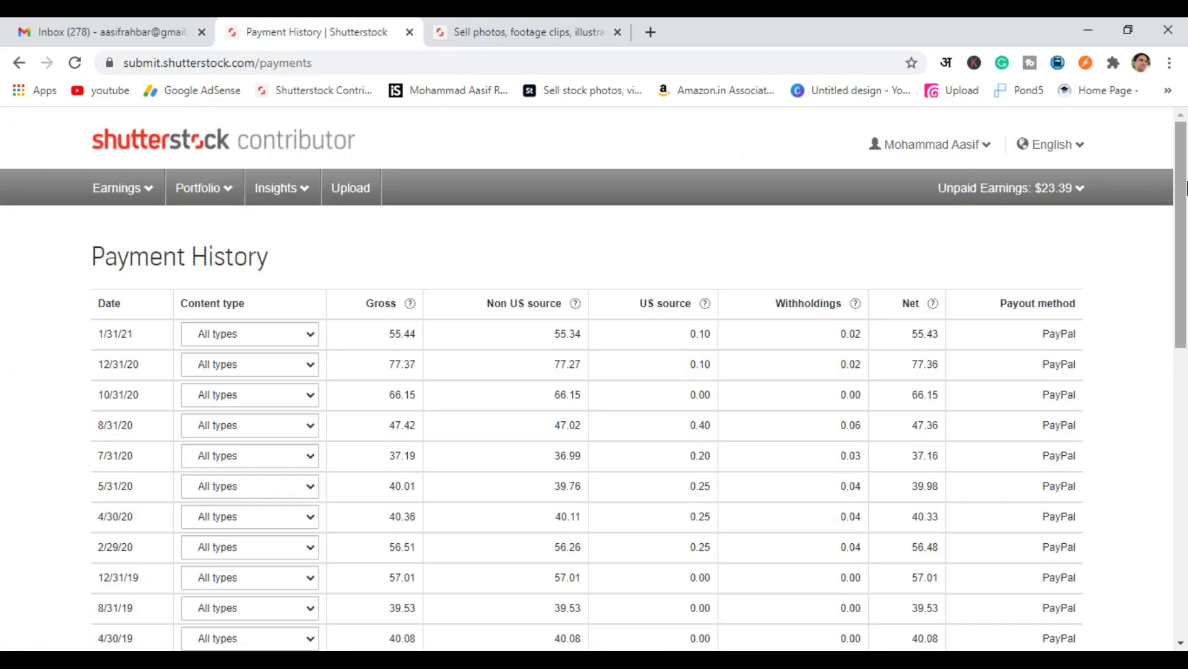
pyautogui.moveTo(1186, 188); pyautogui.dragTo(1186, 247)
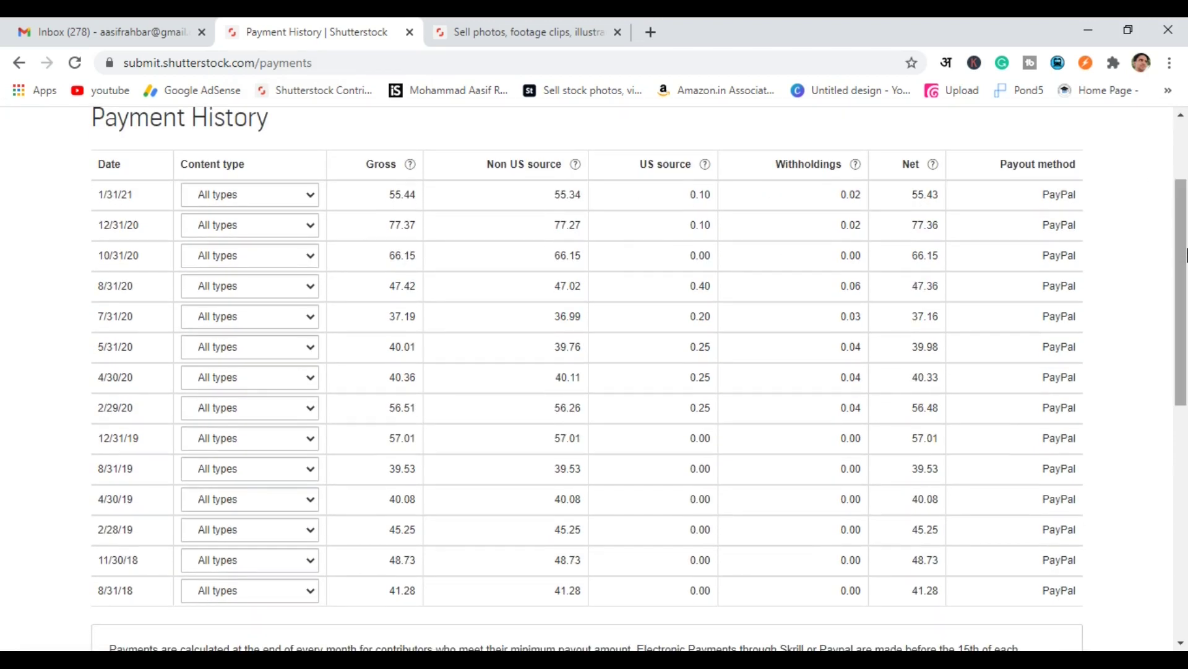
pyautogui.moveTo(1186, 254)
pyautogui.mouseDown()
pyautogui.moveTo(1186, 285)
pyautogui.moveTo(1186, 242)
pyautogui.mouseUp()
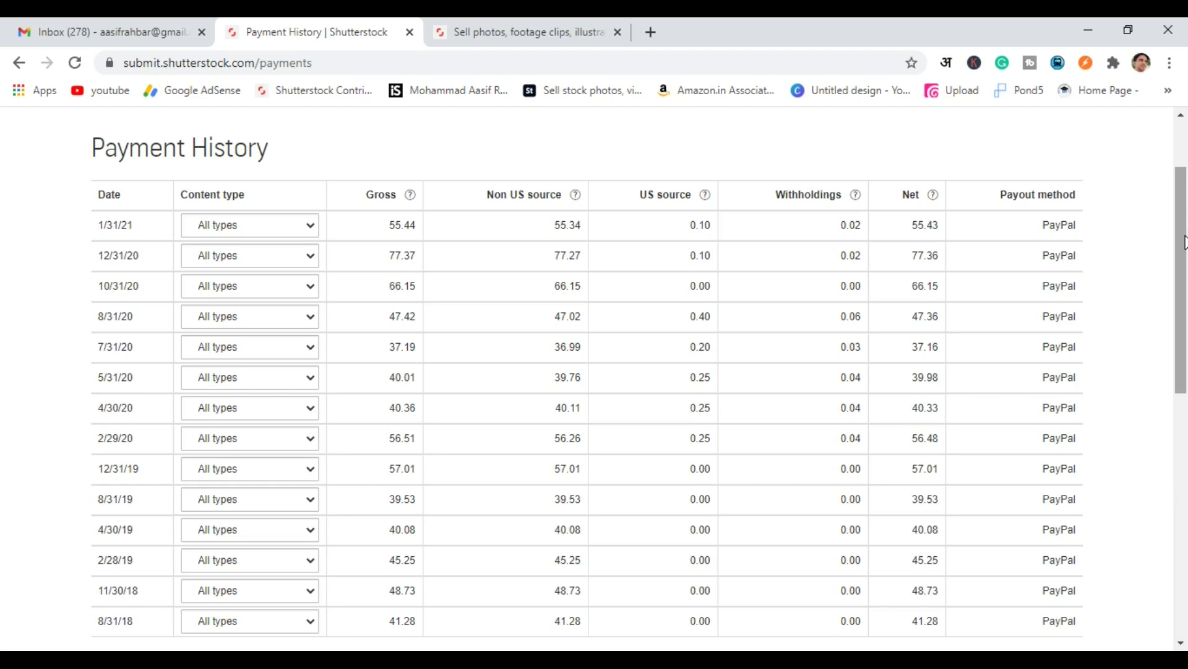
# Start a contributor sign-up, fill in the full name, display name, e-mail and password, accept the terms and submit the form.
pyautogui.click(496, 26)
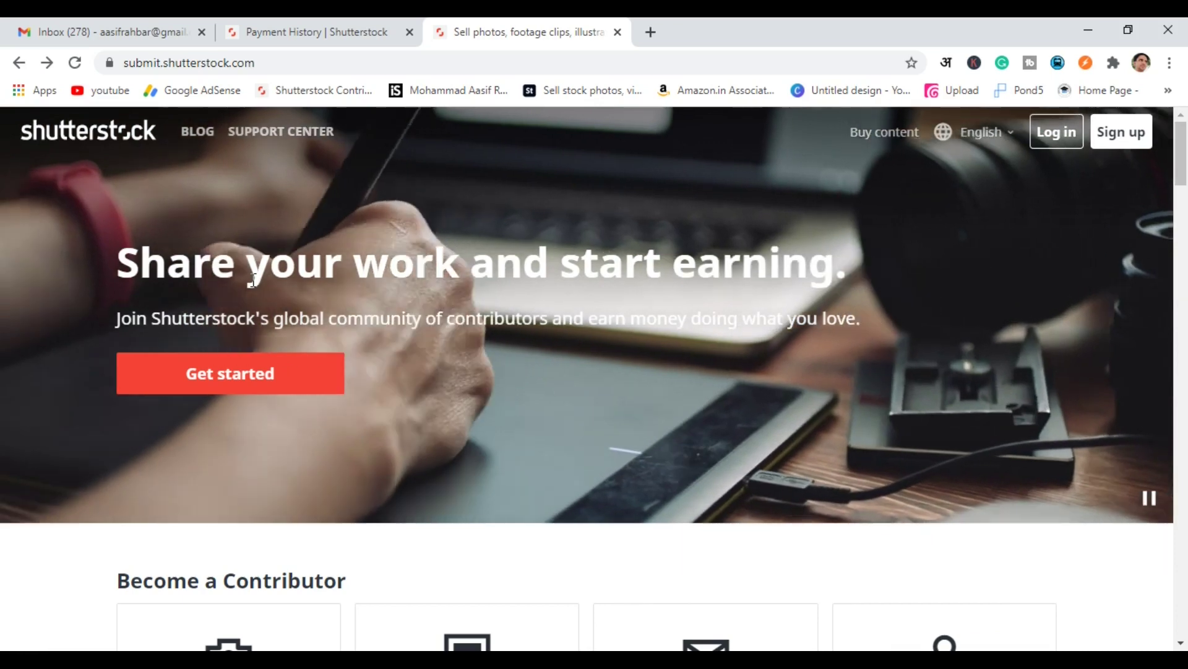
pyautogui.click(236, 379)
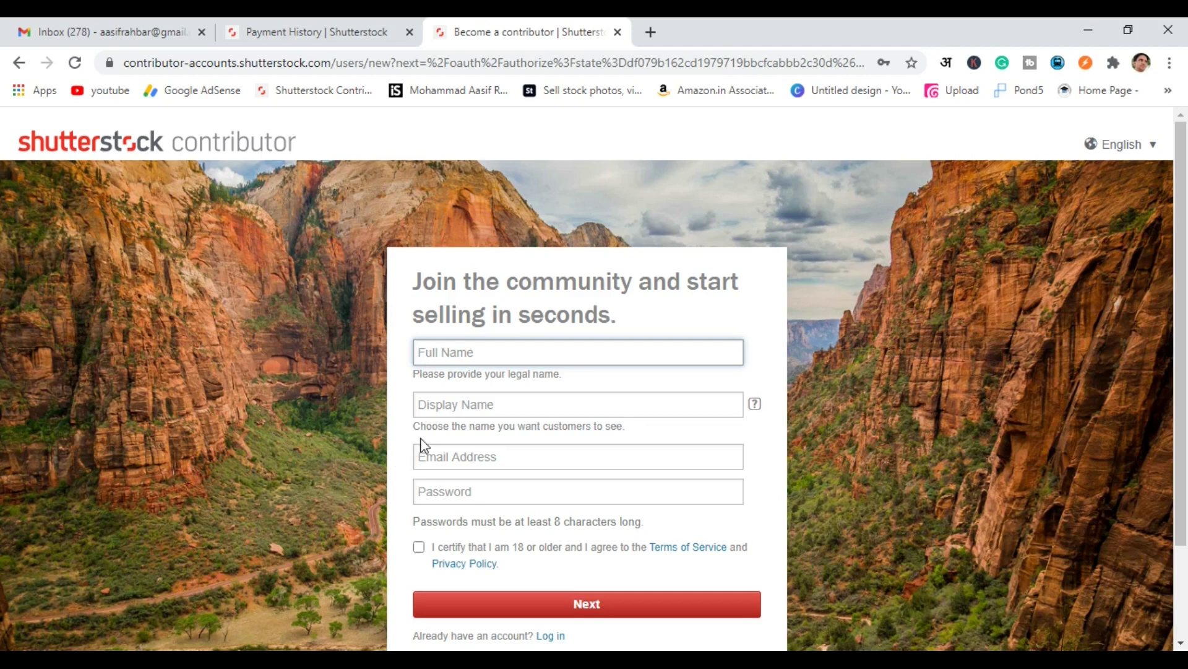
pyautogui.scroll(-1, 461, 280)
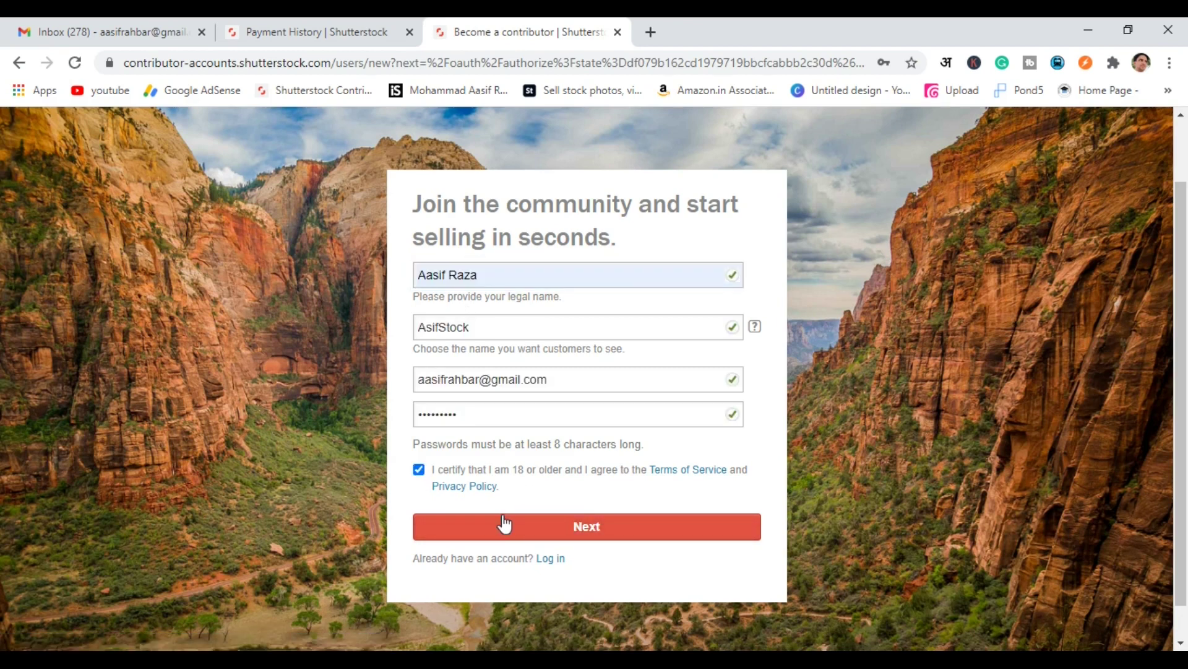
pyautogui.click(554, 519)
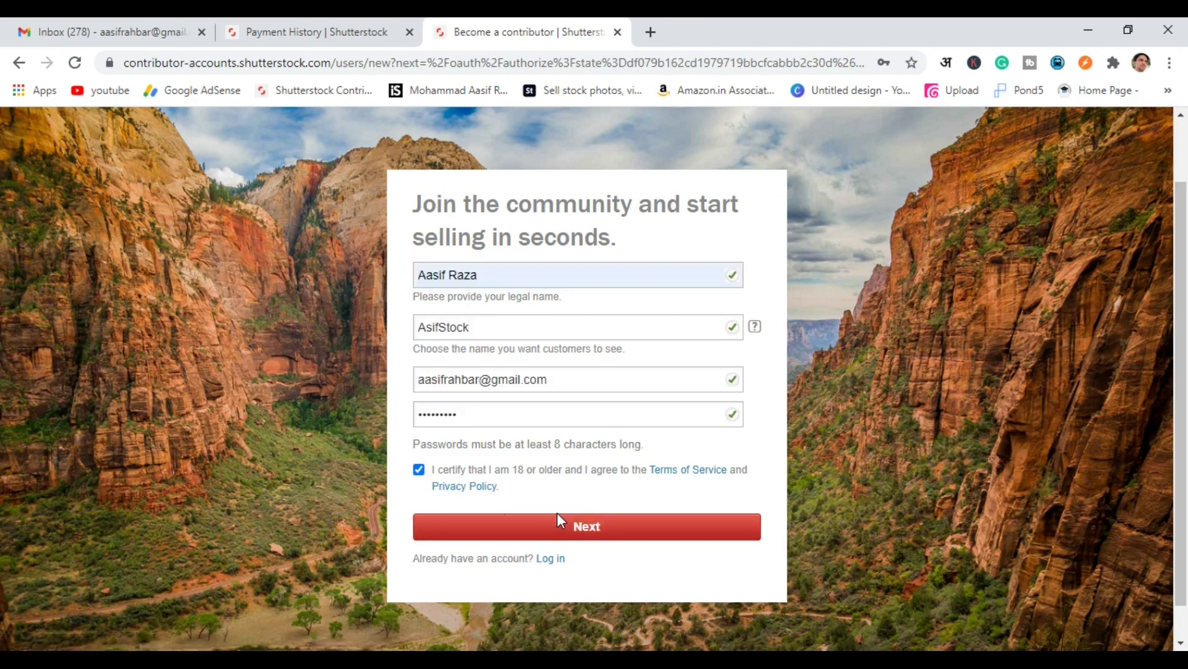
pyautogui.click(582, 531)
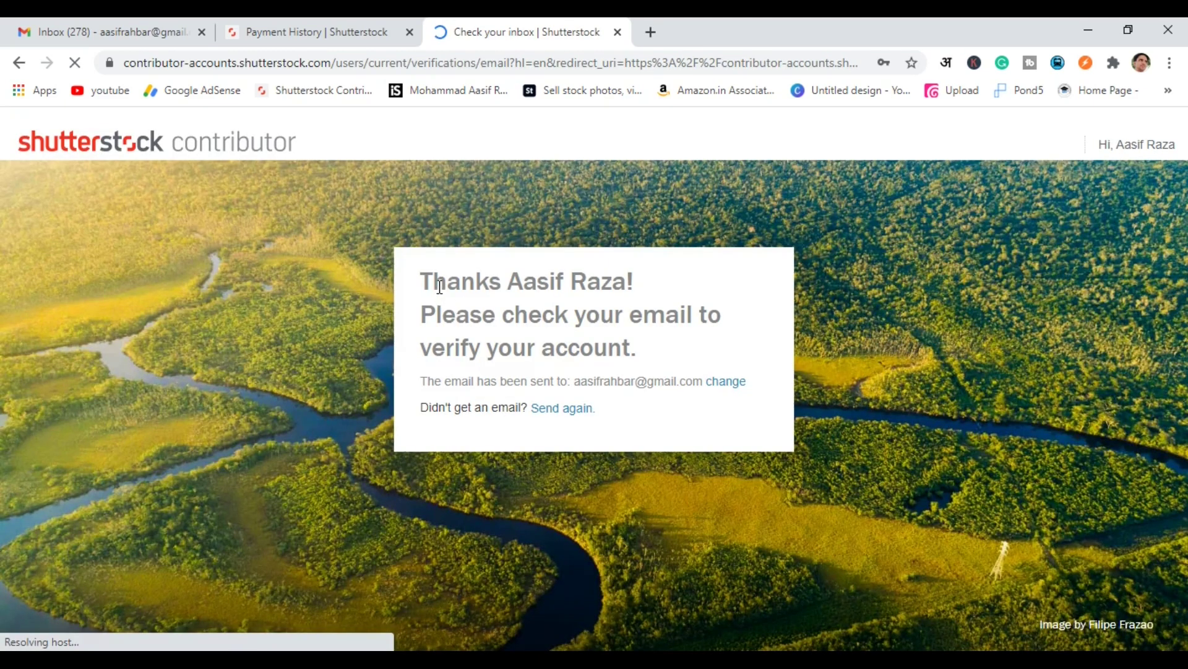
# Dismiss the browser's offer to save the new account's password.
pyautogui.moveTo(433, 282); pyautogui.dragTo(556, 283)
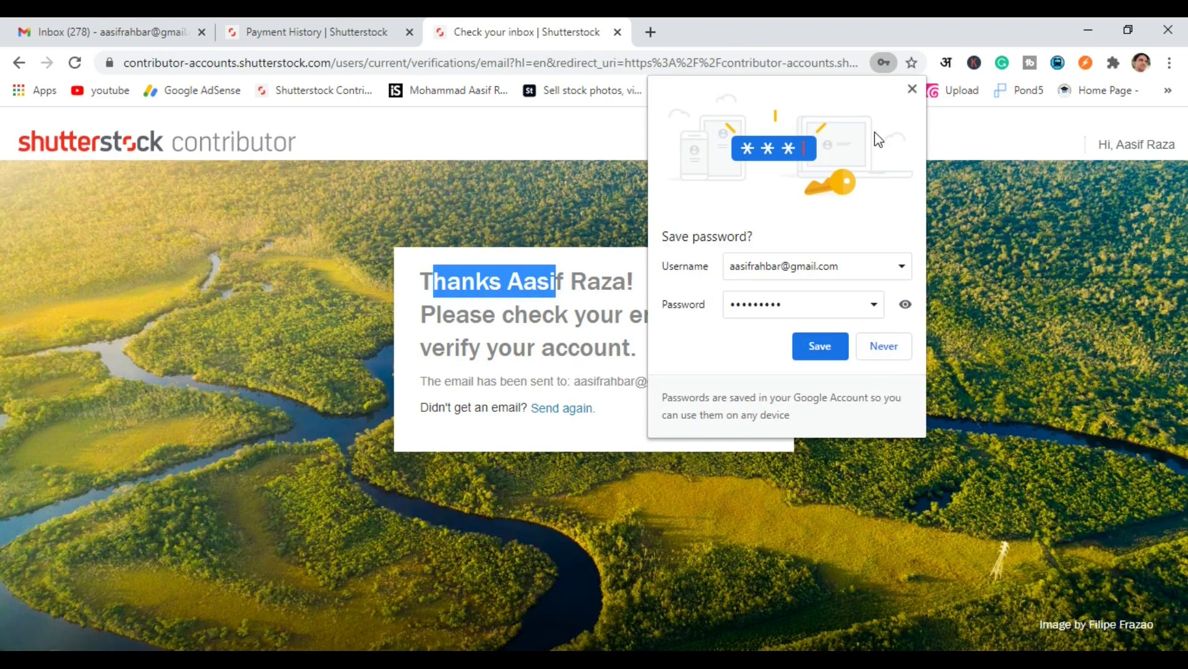
pyautogui.click(912, 88)
pyautogui.click(443, 325)
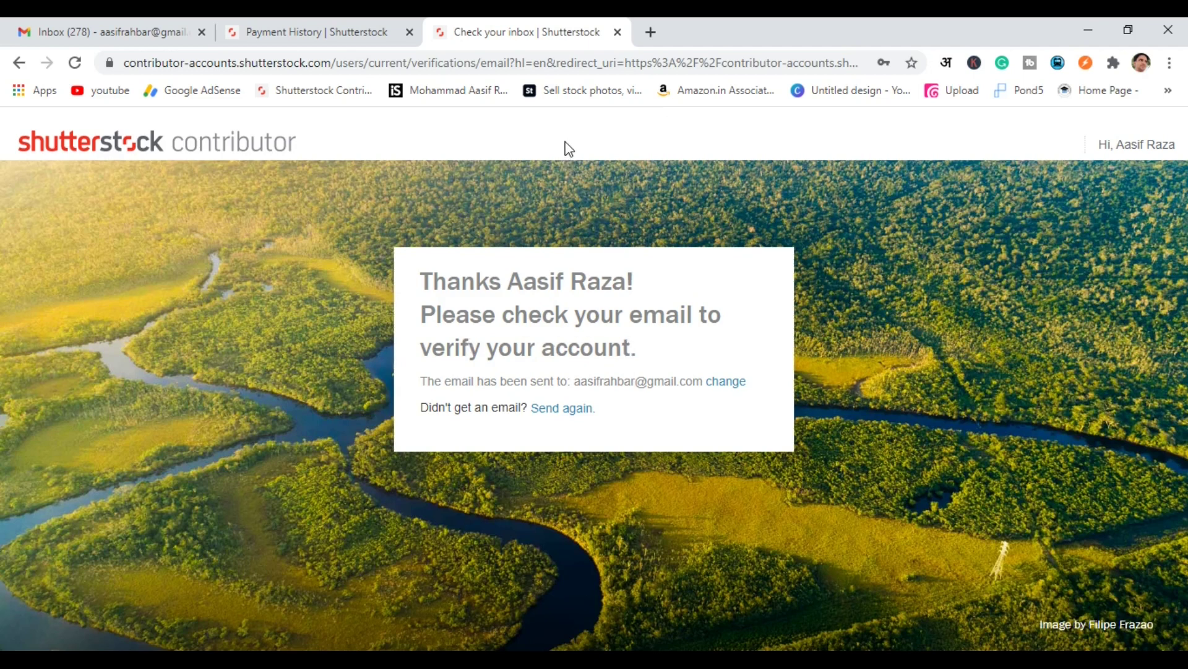
# Verify the account through the link in Shutterstock's "Verify your email address" message in Gmail and continue the sign-up.
pyautogui.click(187, 27)
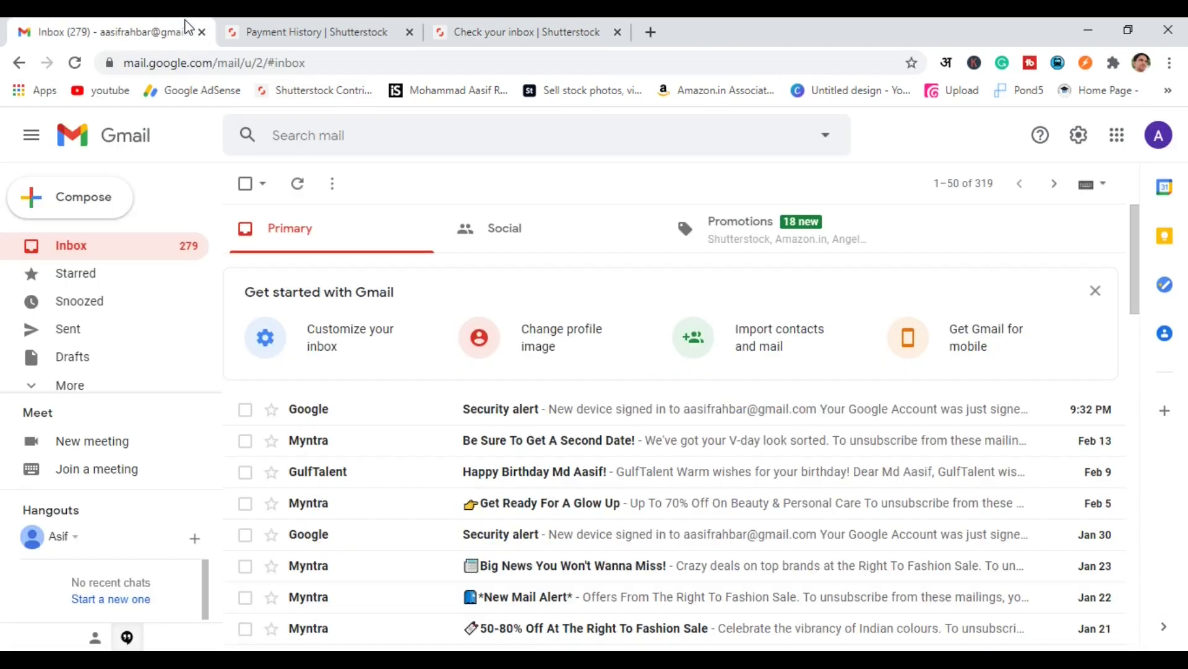
pyautogui.click(75, 62)
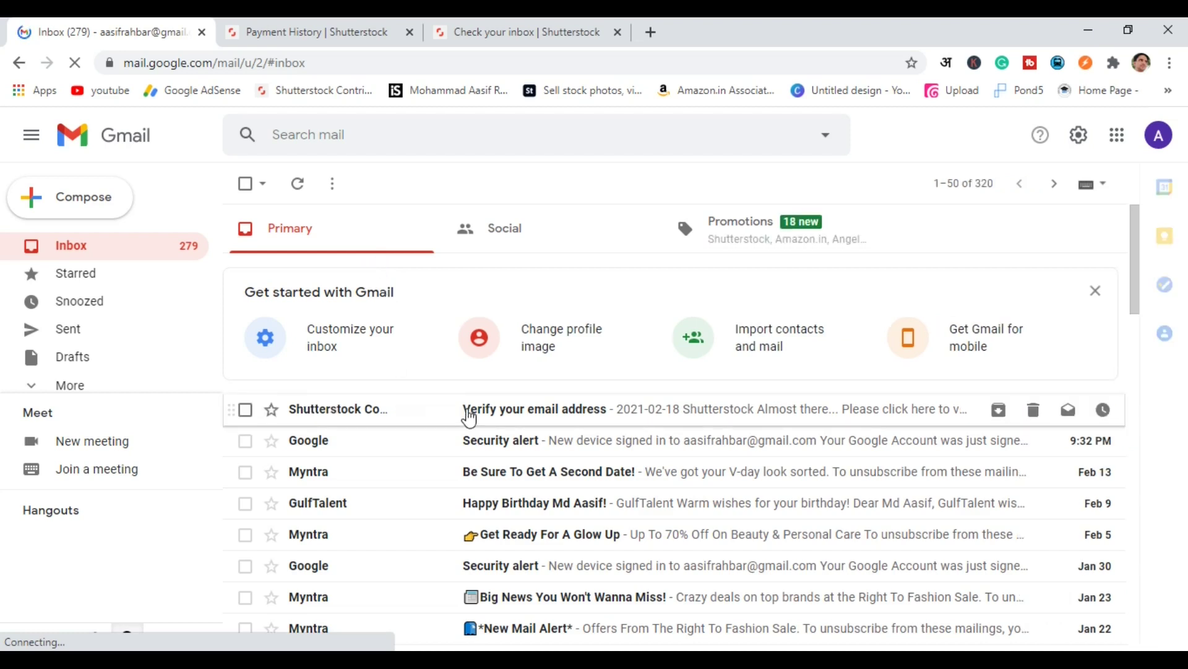
pyautogui.click(498, 416)
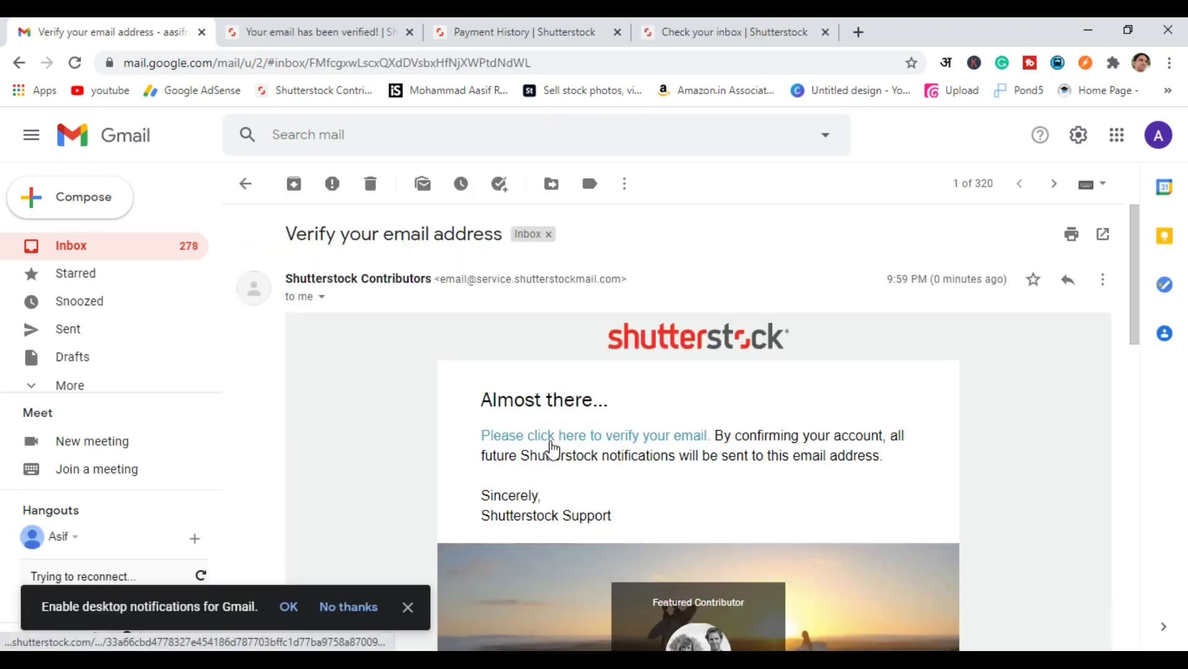
pyautogui.click(598, 439)
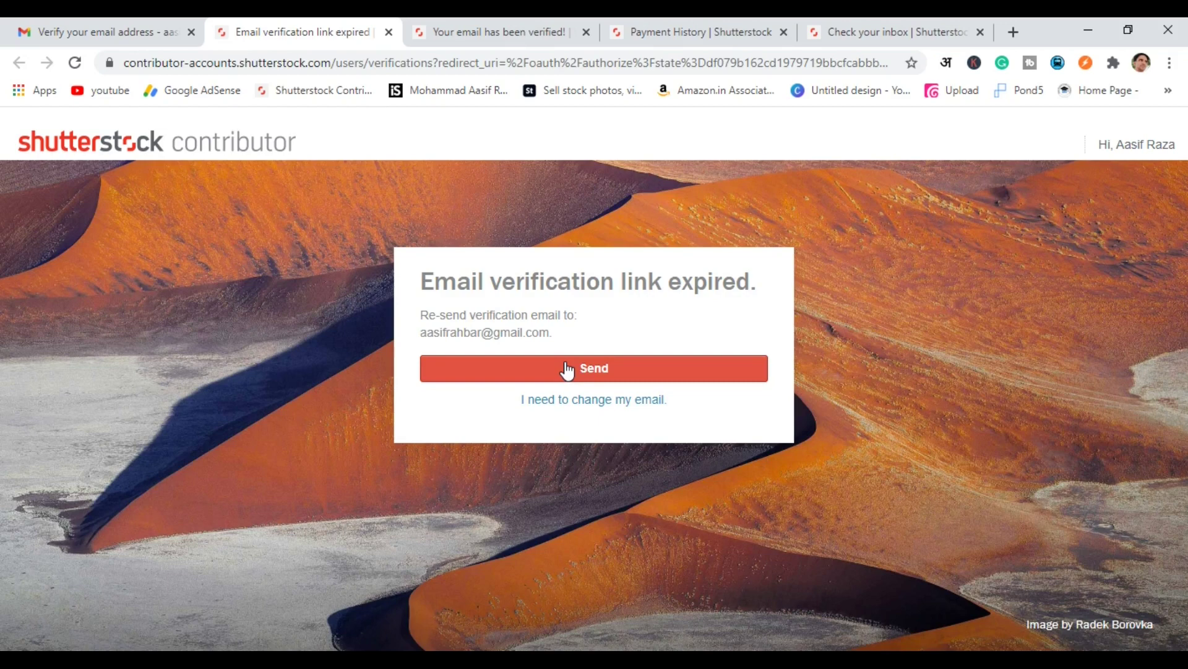
pyautogui.click(443, 23)
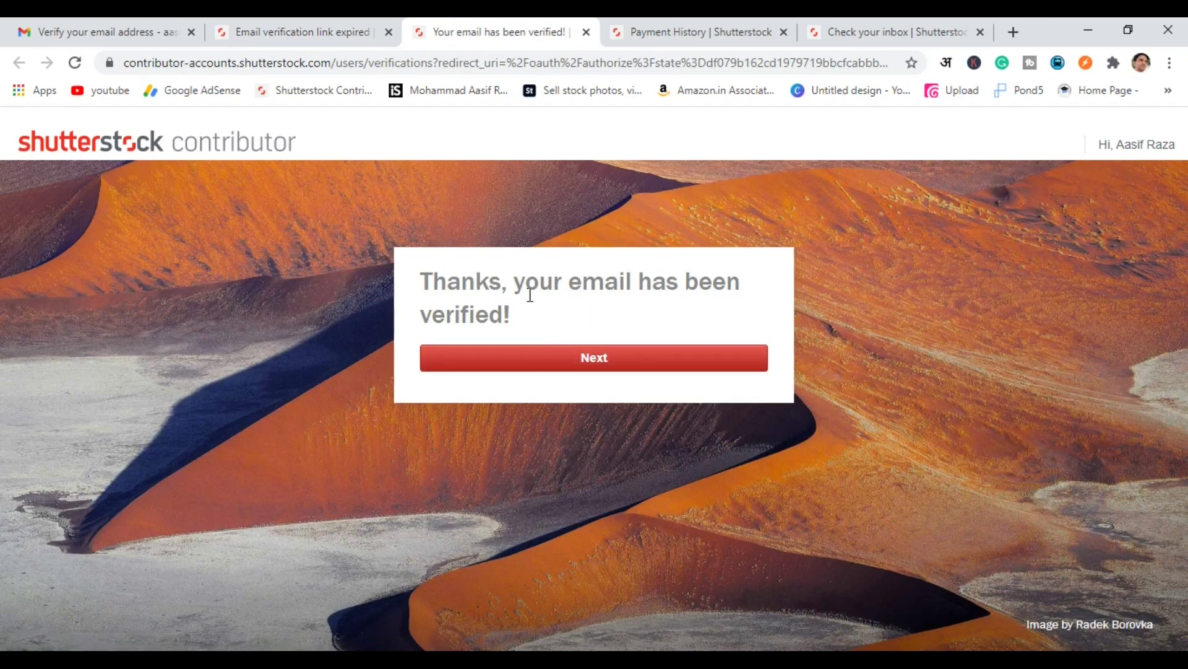
pyautogui.click(586, 357)
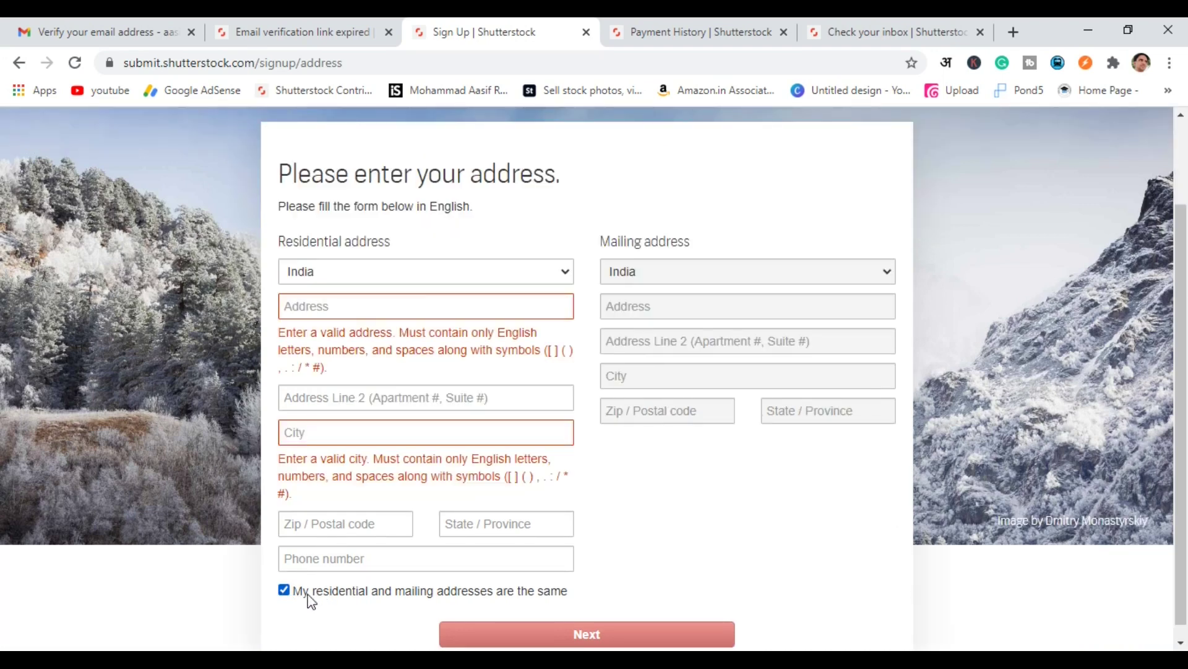
# Complete the address form with the mailing address the same as the residential address and submit it.
pyautogui.click(285, 591)
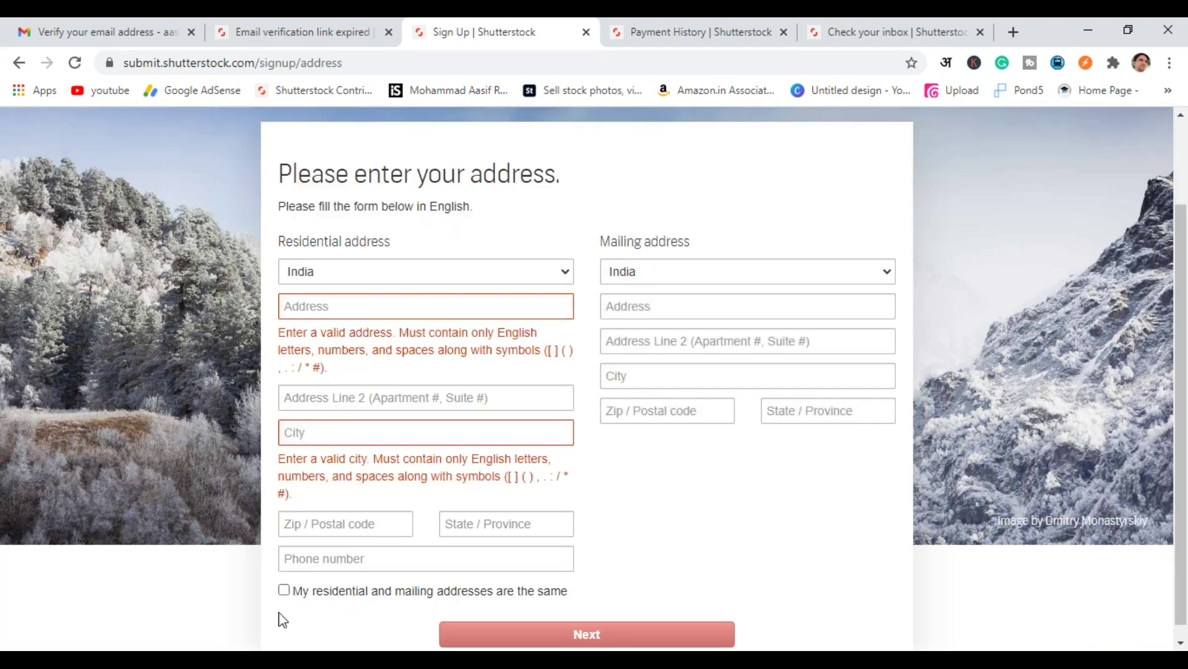
pyautogui.click(284, 590)
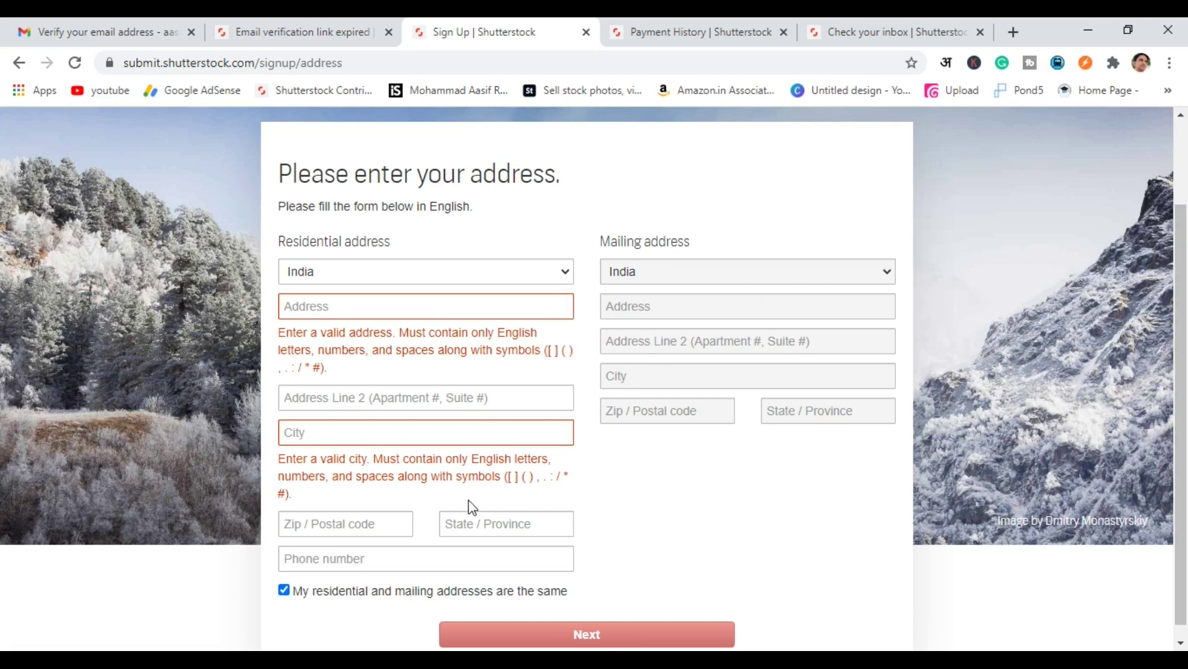
pyautogui.click(569, 627)
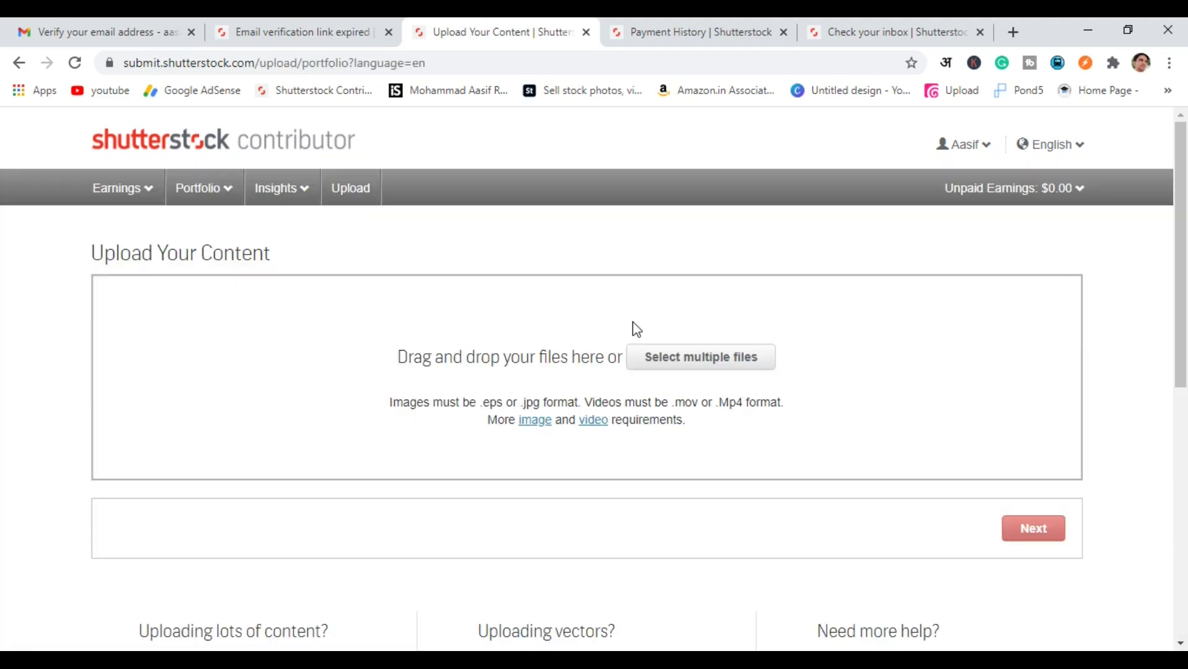
# Open the settings of the new contributor account.
pyautogui.click(956, 146)
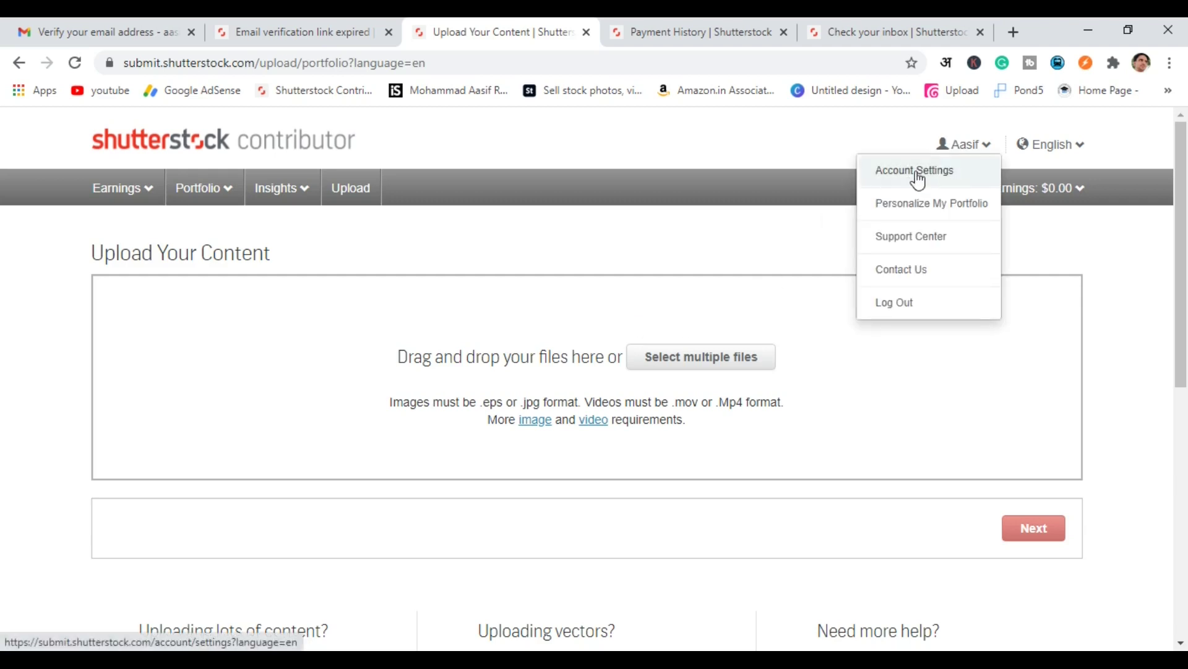
pyautogui.click(929, 152)
pyautogui.click(944, 151)
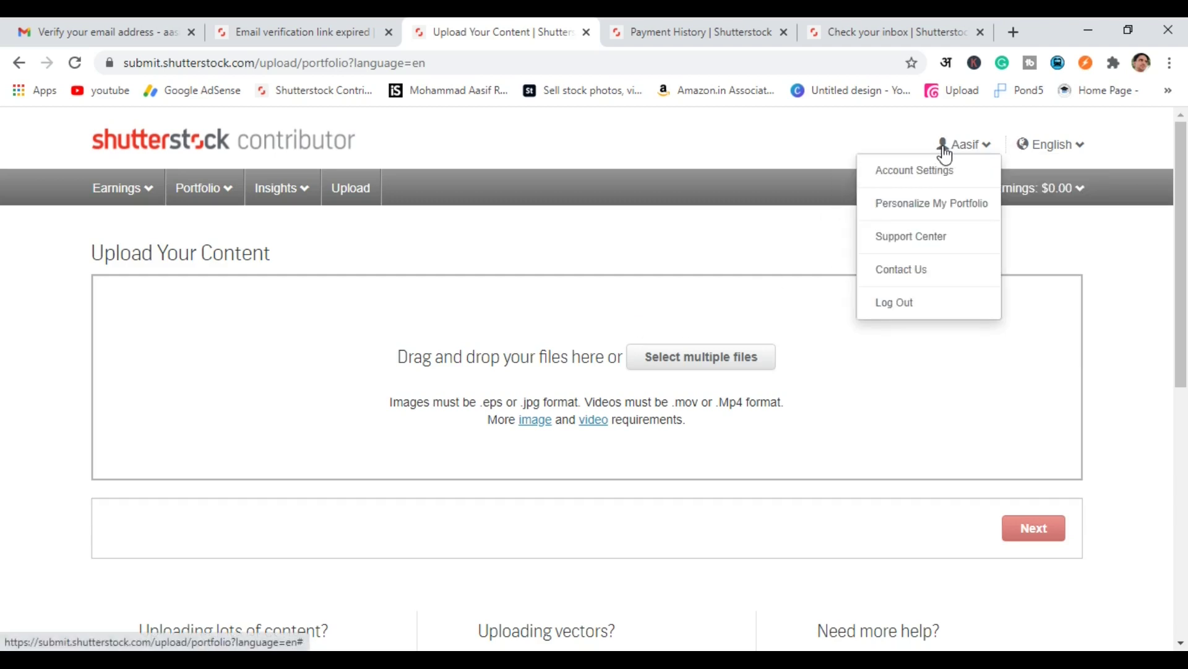
pyautogui.click(907, 175)
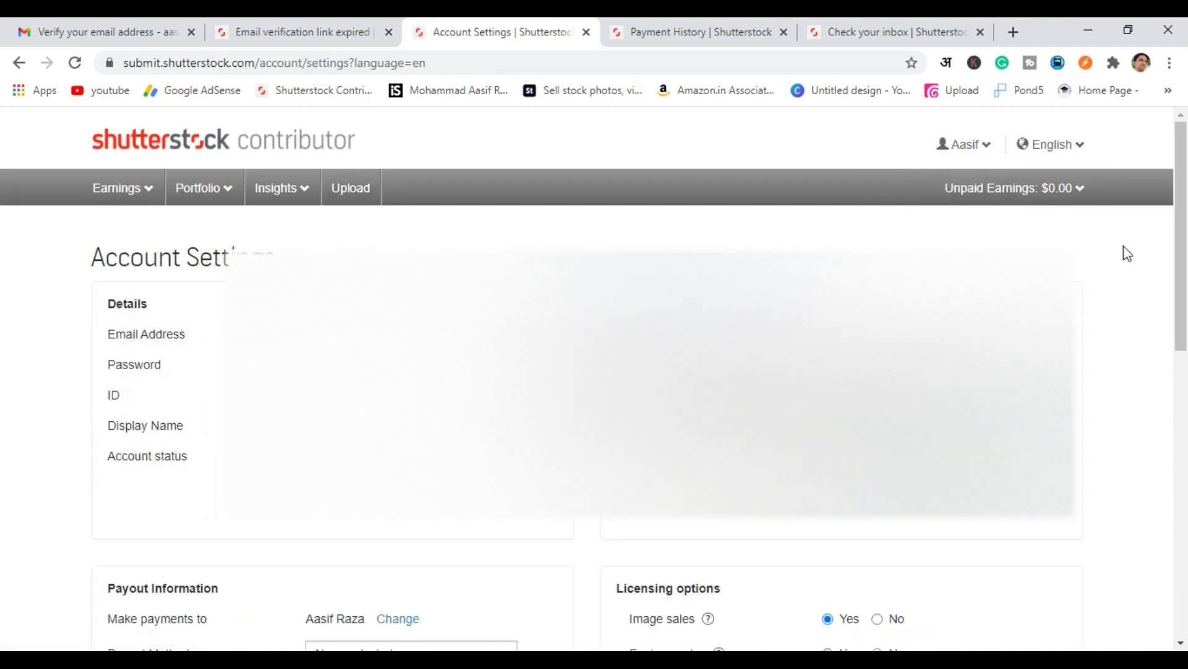
# Set the payout method to PayPal in the payout information and save the account settings.
pyautogui.scroll(-5, 867, 350)
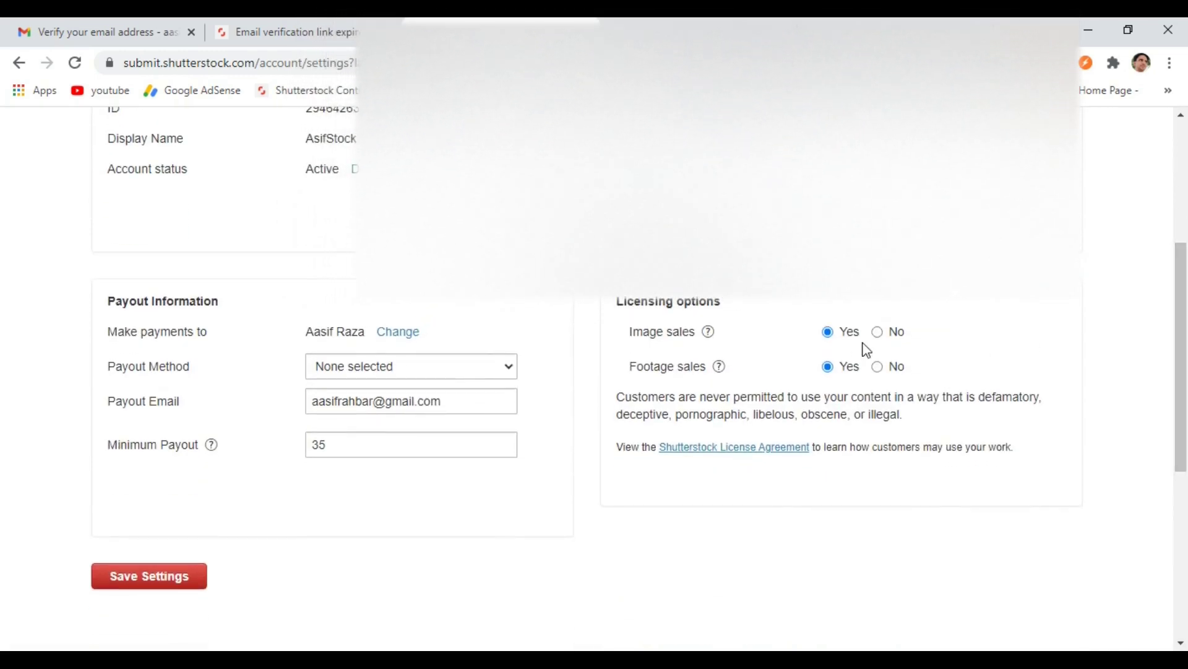
pyautogui.moveTo(129, 301); pyautogui.dragTo(211, 301)
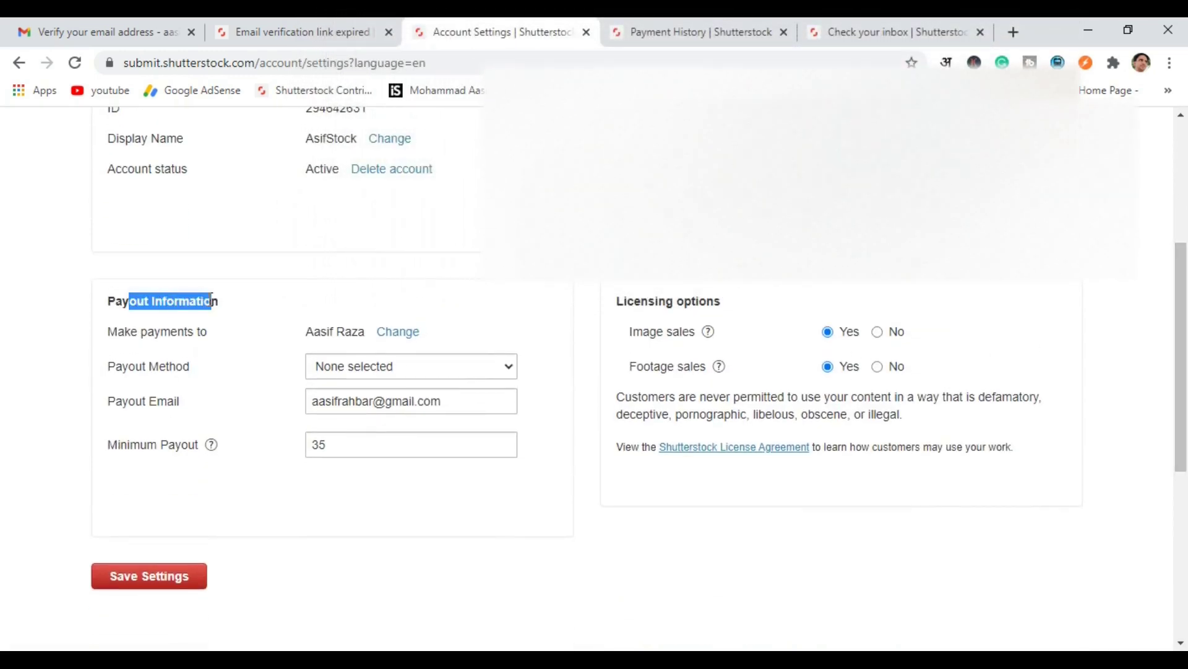
pyautogui.click(211, 301)
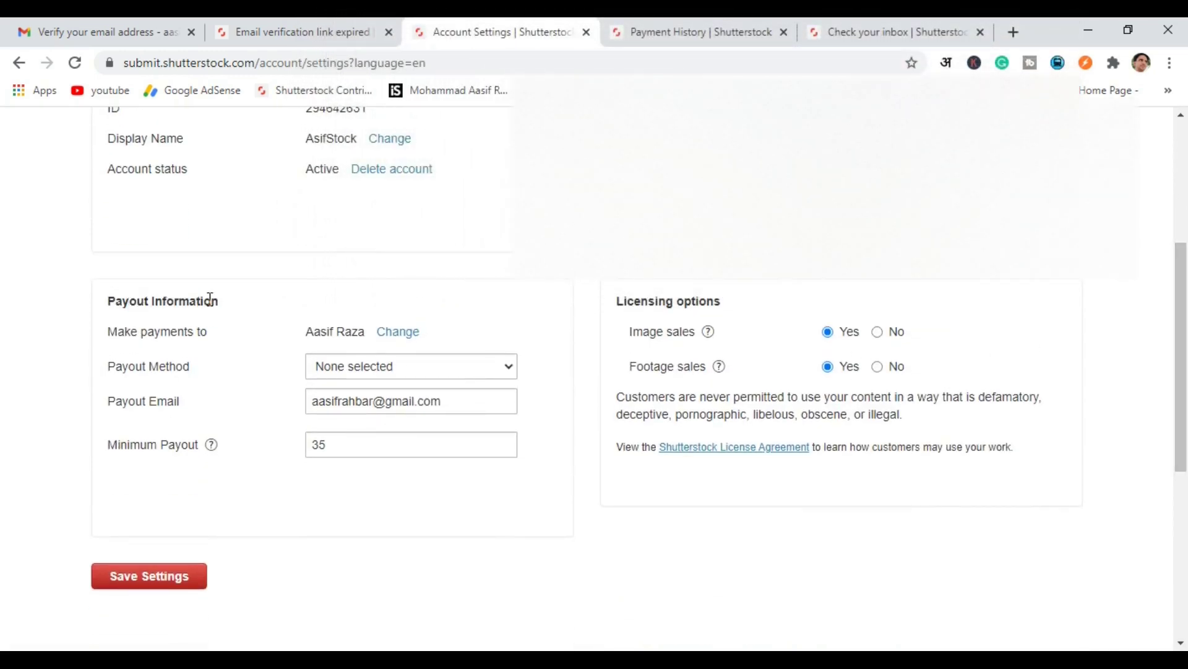
pyautogui.click(357, 370)
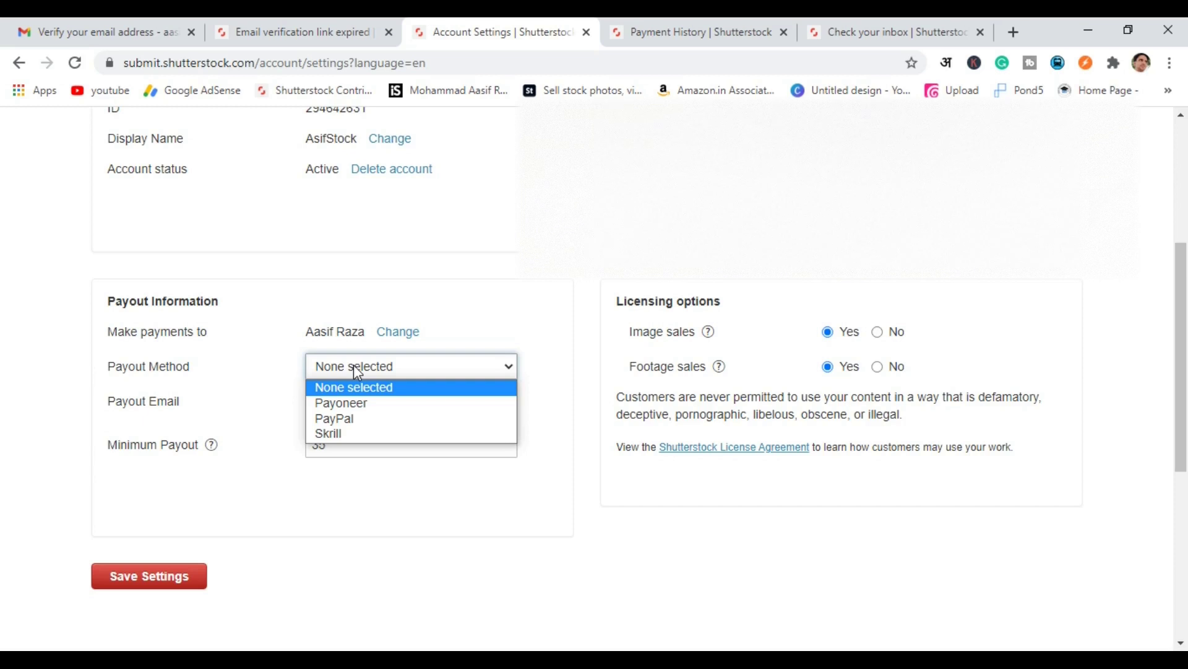
pyautogui.click(339, 418)
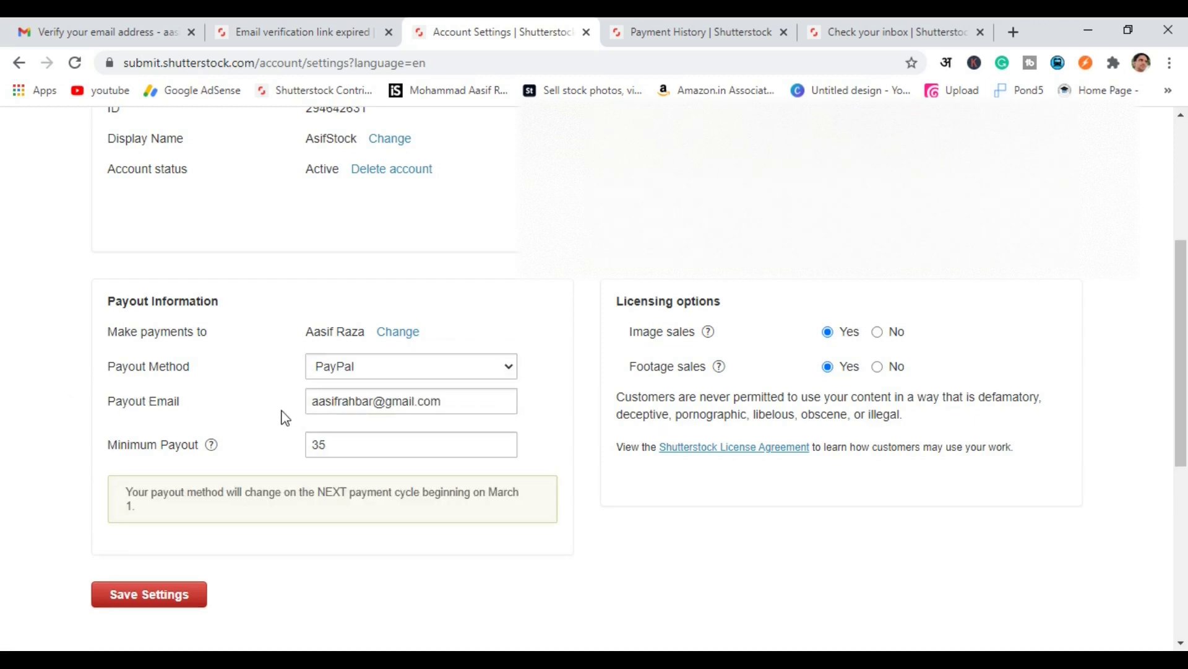
pyautogui.click(335, 447)
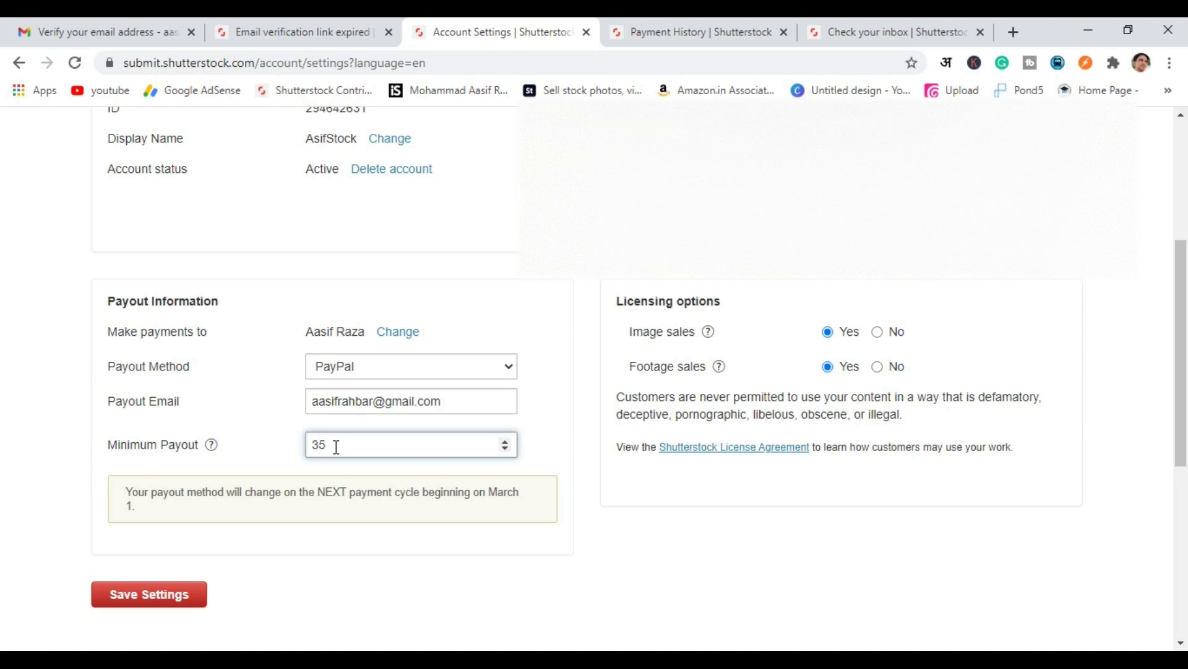
pyautogui.click(139, 598)
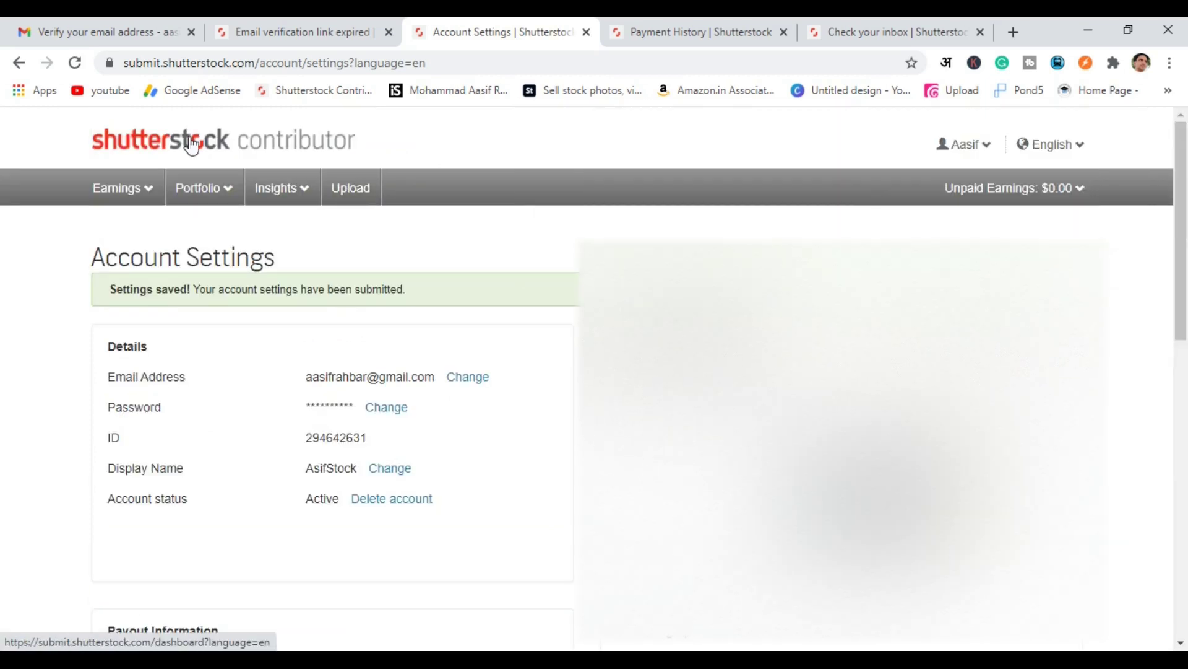
# Open the content upload page from the contributor dashboard and check the accepted image and video file formats.
pyautogui.click(192, 145)
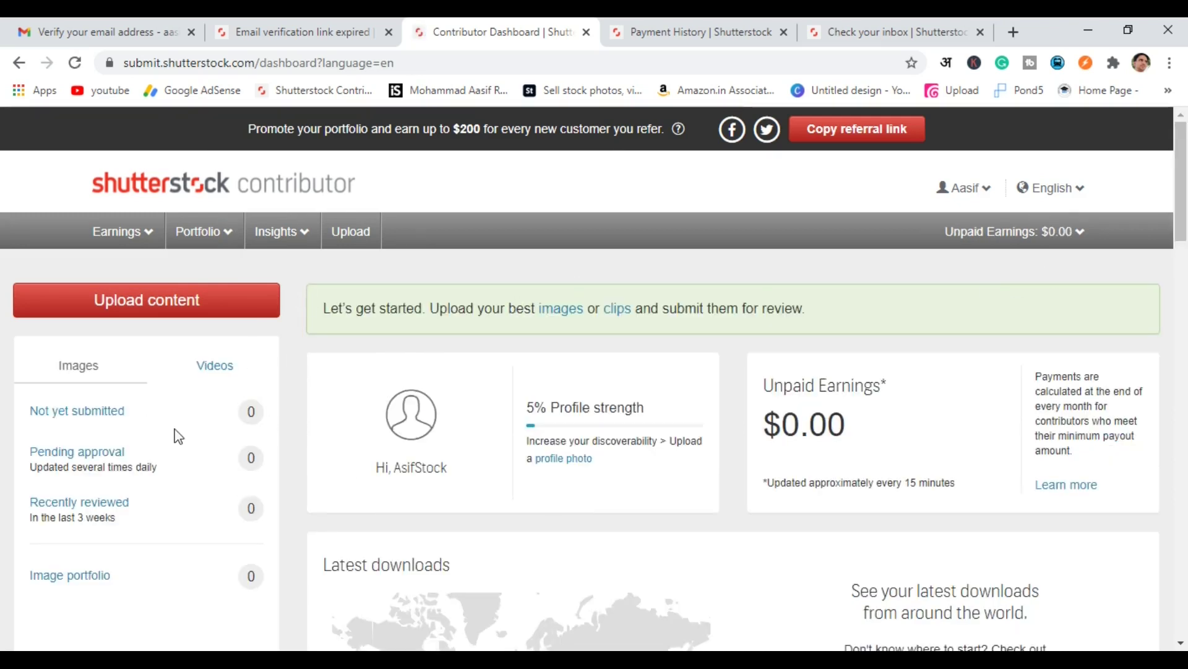
pyautogui.click(153, 308)
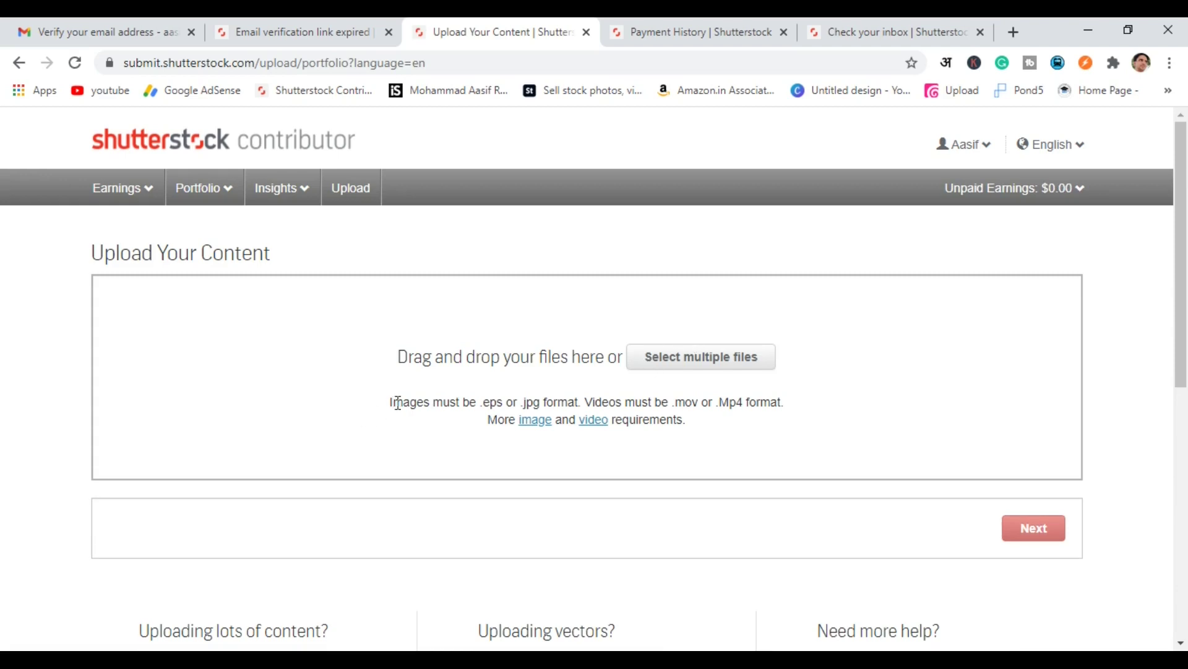
pyautogui.moveTo(397, 403); pyautogui.dragTo(502, 404)
pyautogui.click(517, 401)
pyautogui.moveTo(603, 402); pyautogui.dragTo(687, 401)
pyautogui.click(677, 401)
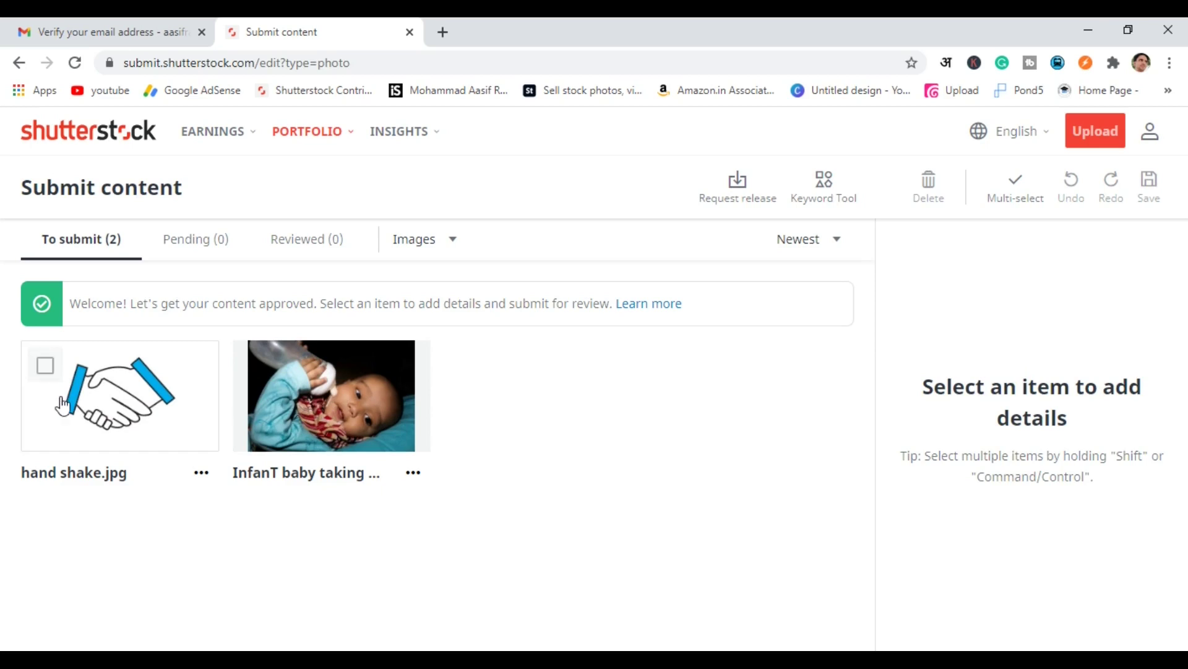
# Select hand shake.jpg among the items to submit and set its image type to Illustration.
pyautogui.click(45, 368)
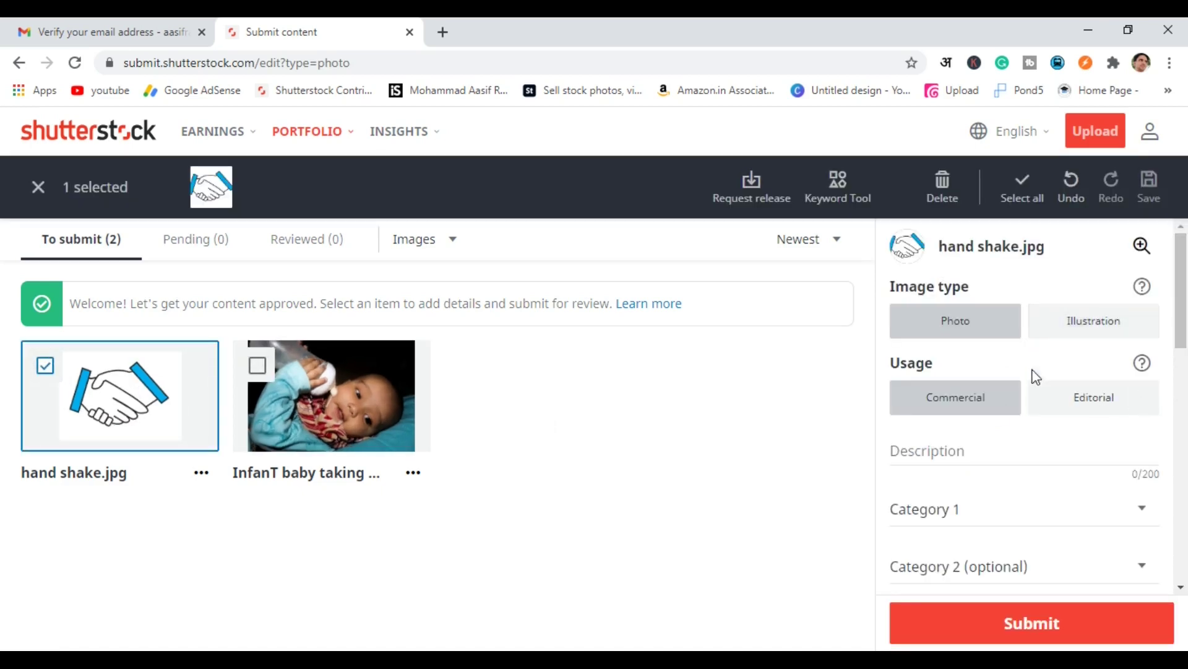
pyautogui.click(1089, 322)
pyautogui.click(915, 320)
pyautogui.moveTo(906, 287); pyautogui.dragTo(972, 287)
pyautogui.click(927, 318)
pyautogui.click(1088, 327)
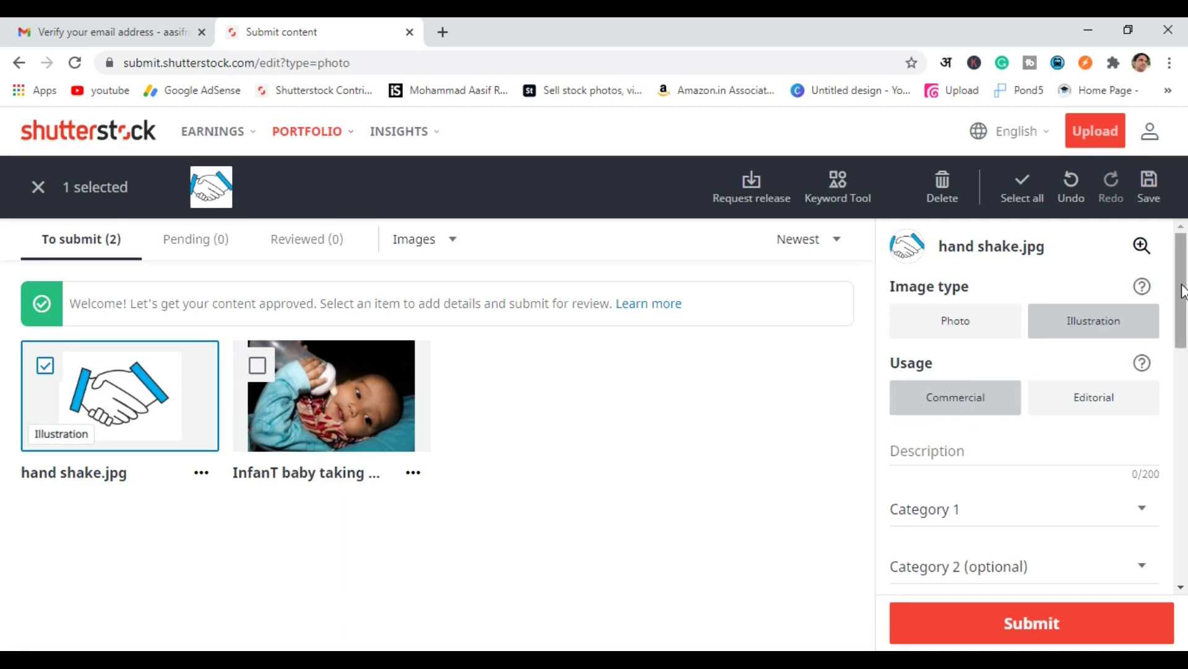
# Enter the description "Icon of hand shake on white background." for hand shake.jpg.
pyautogui.scroll(-1, 928, 383)
pyautogui.click(902, 372)
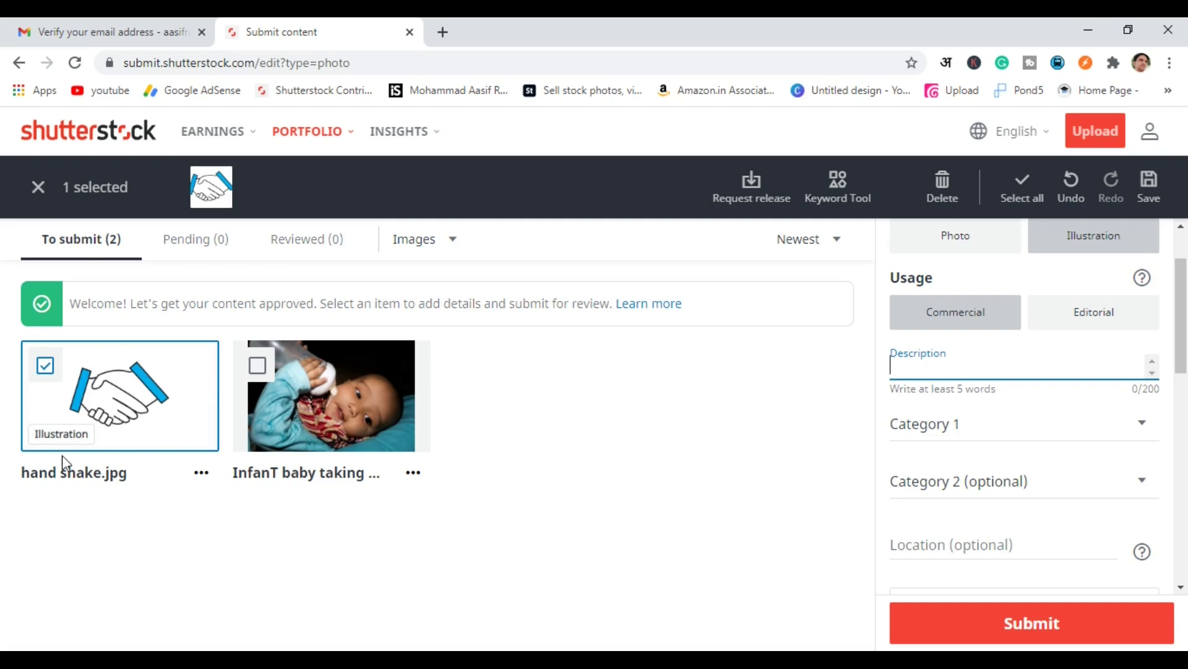
pyautogui.write('Icon of hand shake on white background.')
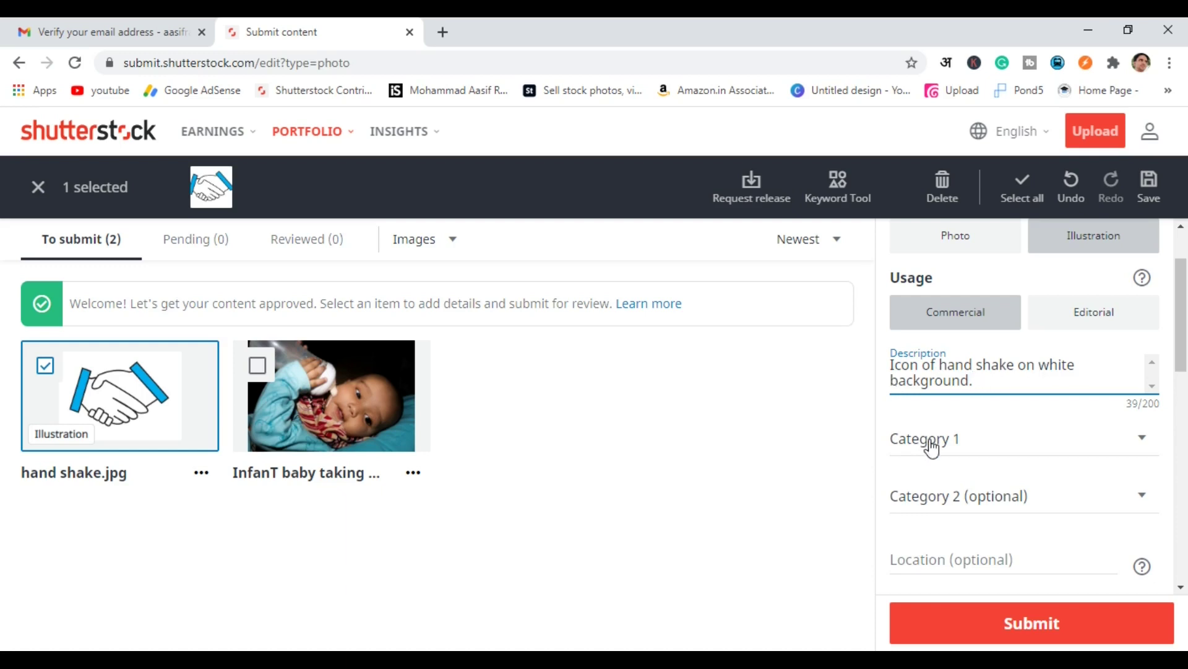
# Set Category 1 of hand shake.jpg to Arts and Category 2 to Business/Finance.
pyautogui.scroll(-1, 934, 434)
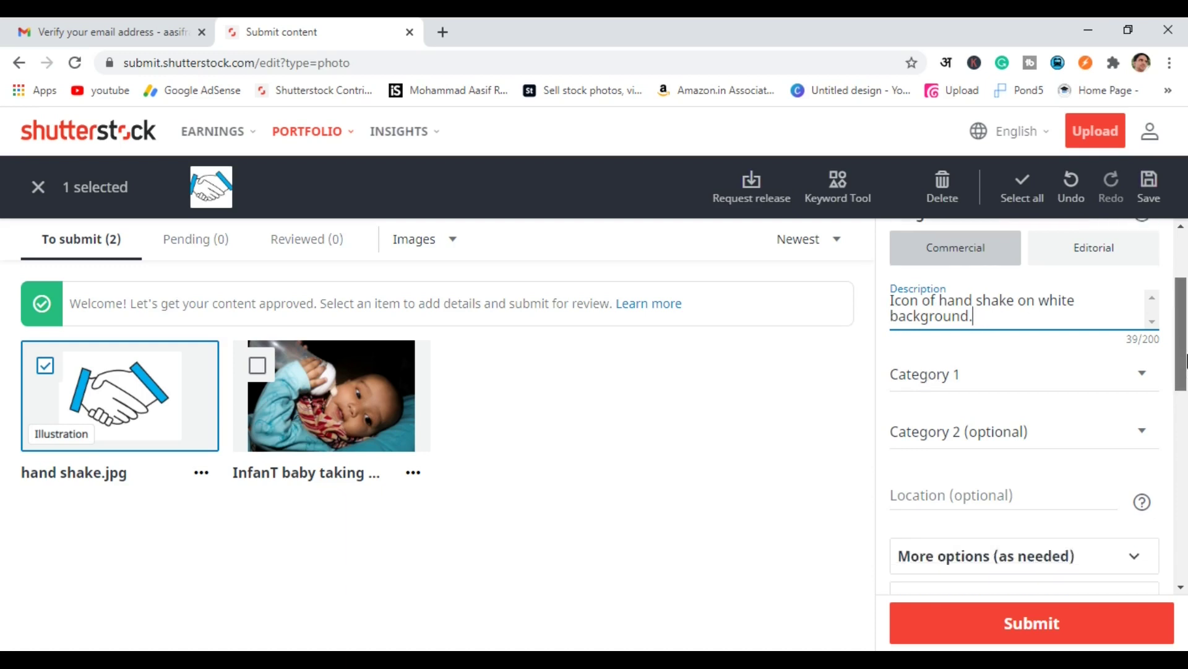
pyautogui.click(941, 384)
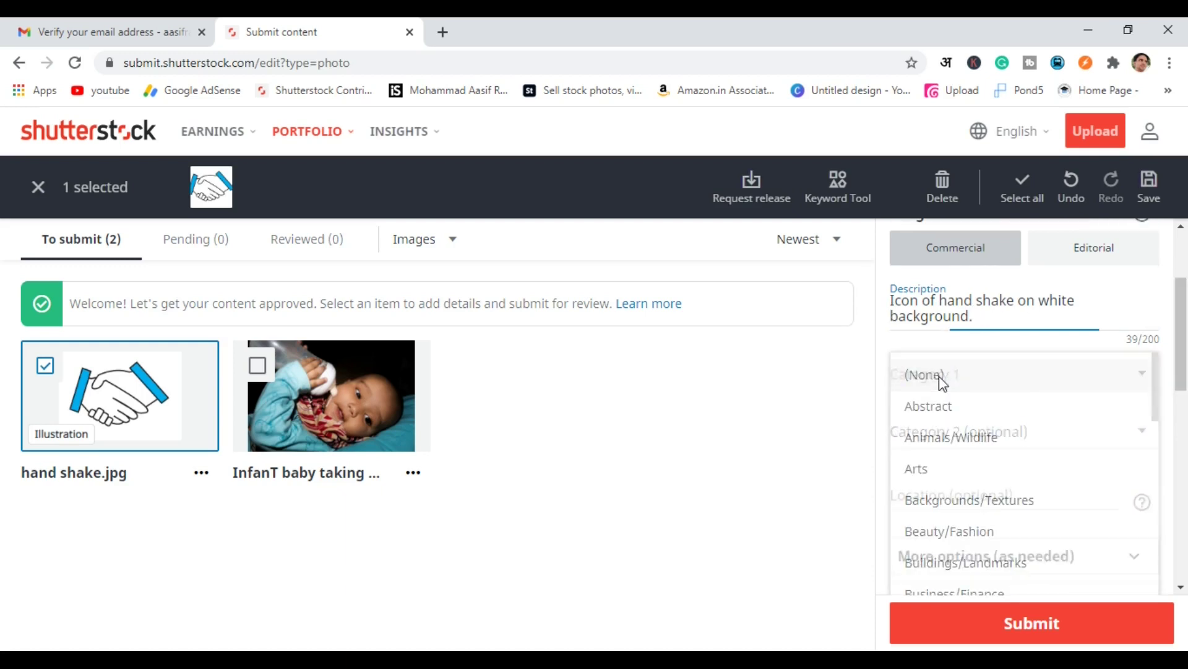
pyautogui.click(937, 468)
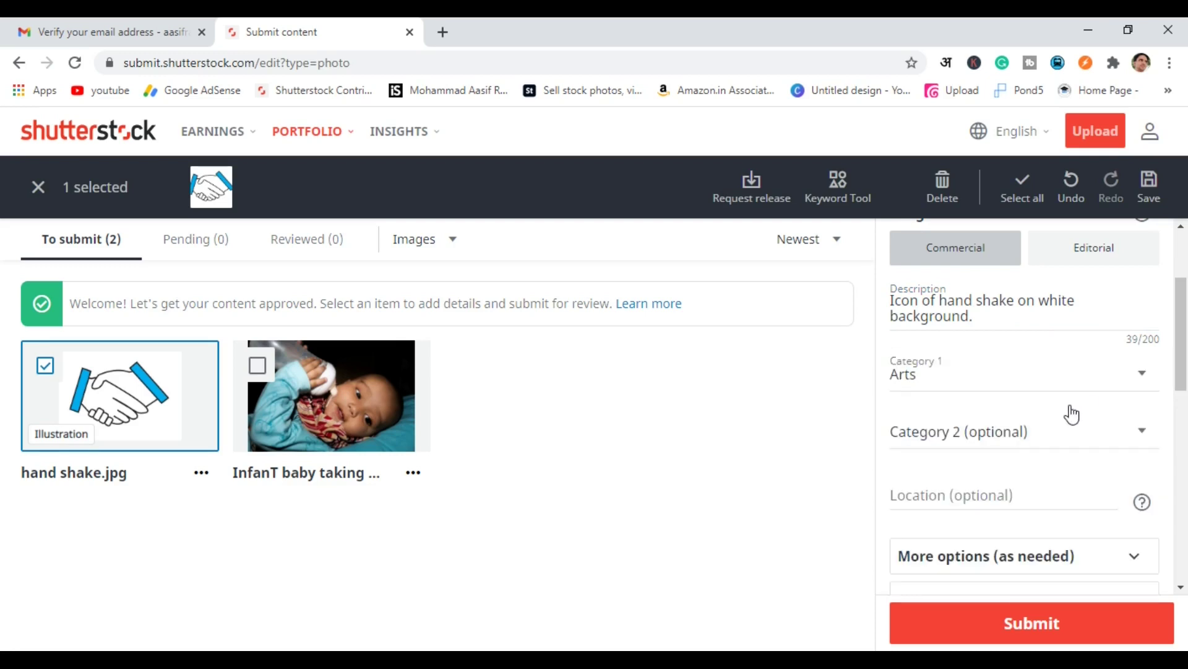
pyautogui.click(1065, 449)
pyautogui.click(1164, 267)
pyautogui.click(1009, 448)
pyautogui.click(963, 463)
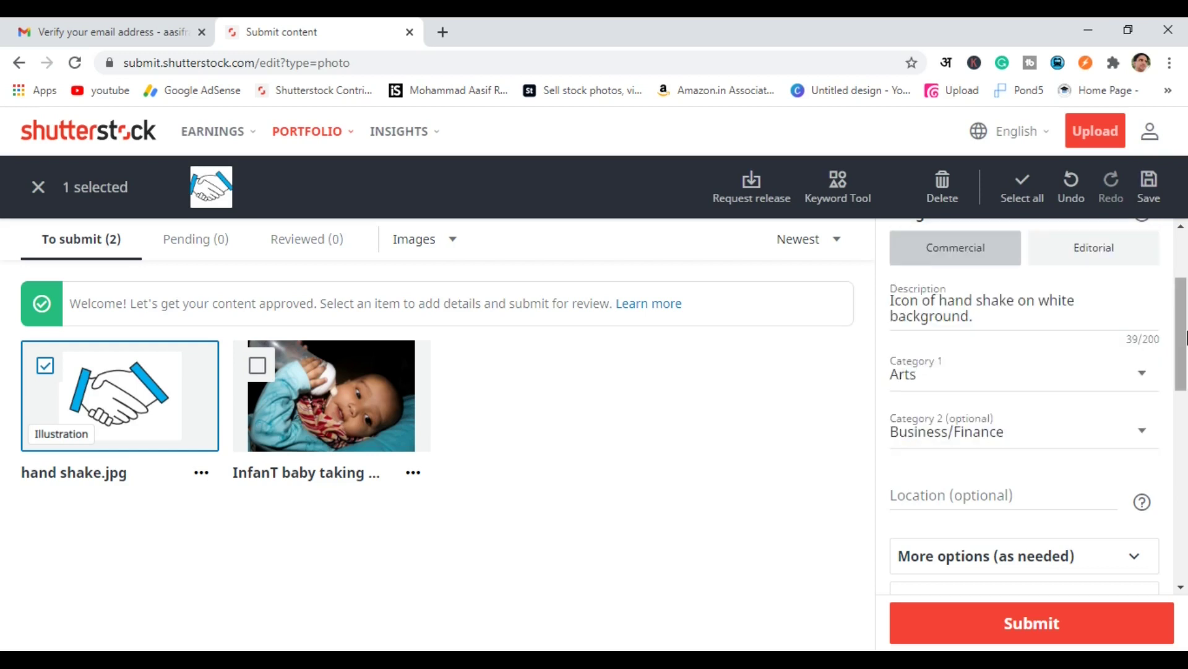
# Add all the suggested keywords to hand shake.jpg.
pyautogui.moveTo(1186, 337); pyautogui.dragTo(1186, 387)
pyautogui.scroll(-5, 918, 307)
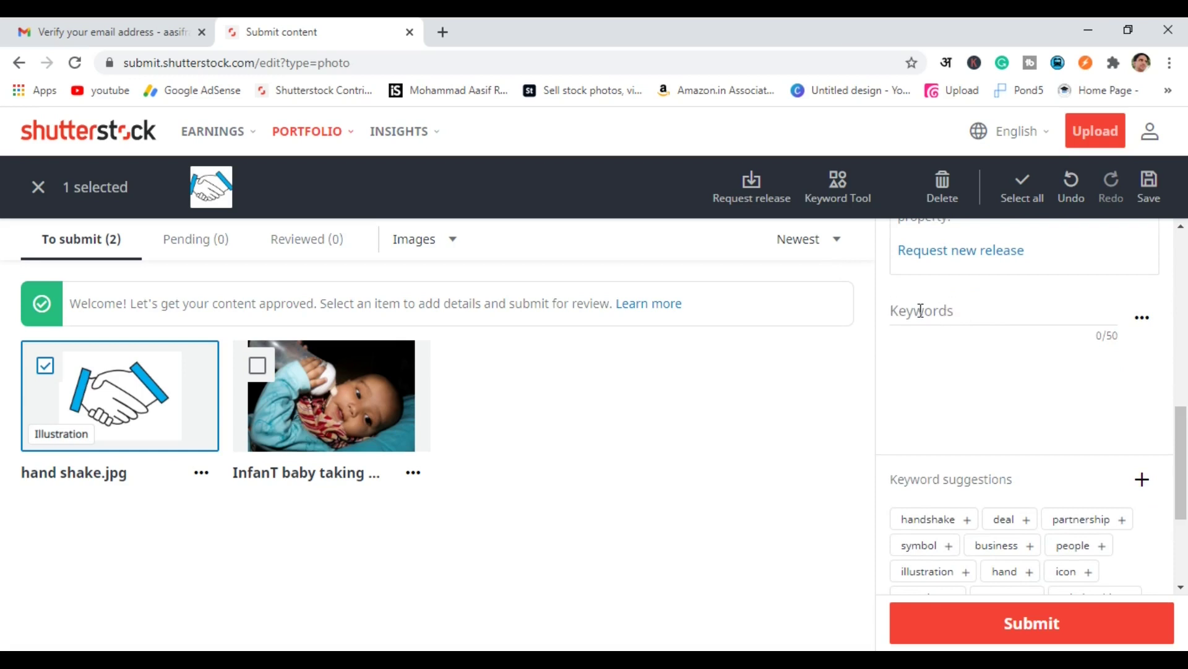
pyautogui.click(910, 312)
pyautogui.click(870, 390)
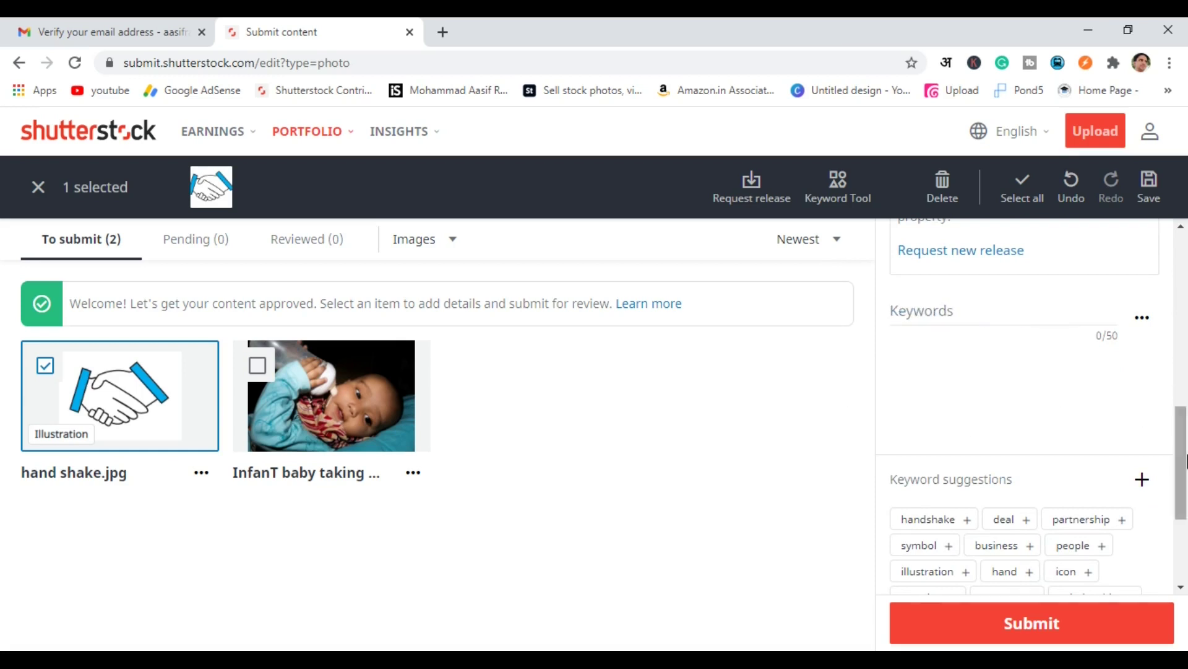
pyautogui.scroll(-3, 1003, 421)
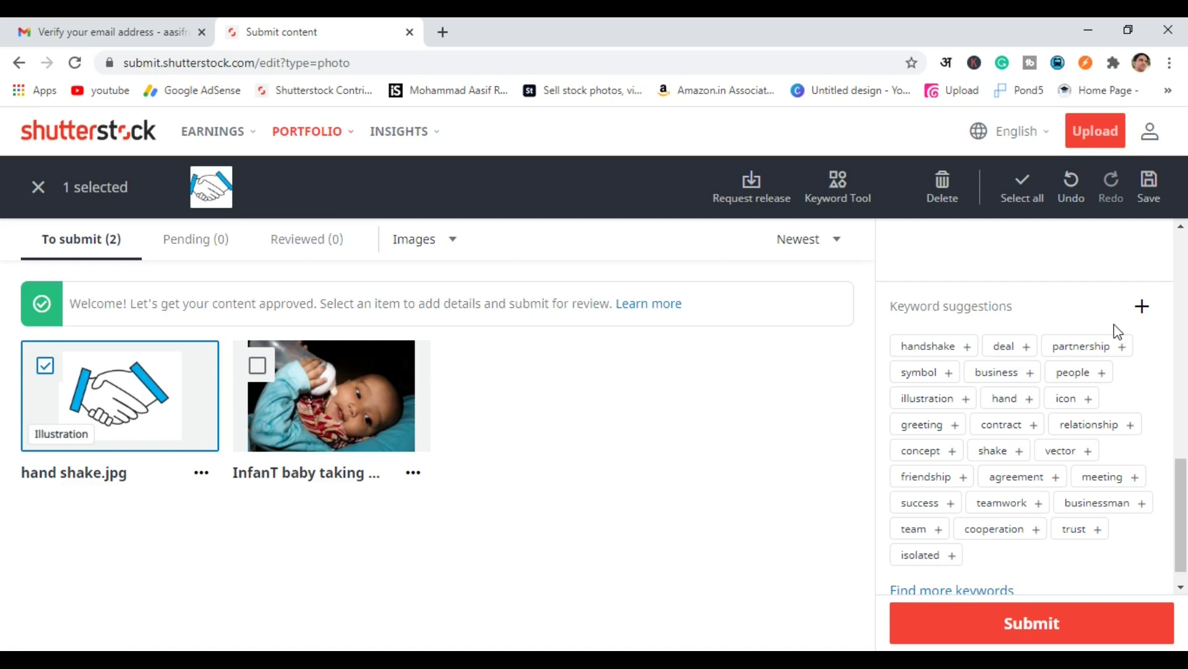
pyautogui.click(1143, 310)
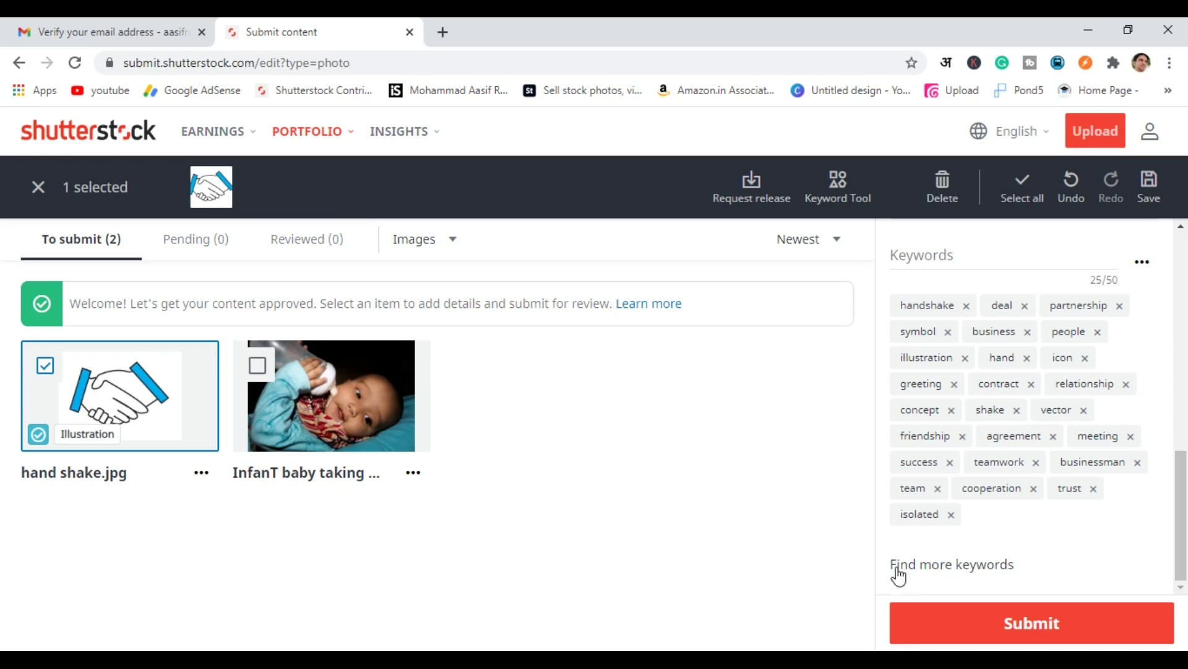
# Find more keywords with the Keyword tool, selecting the first three visually similar handshake images as references.
pyautogui.click(925, 568)
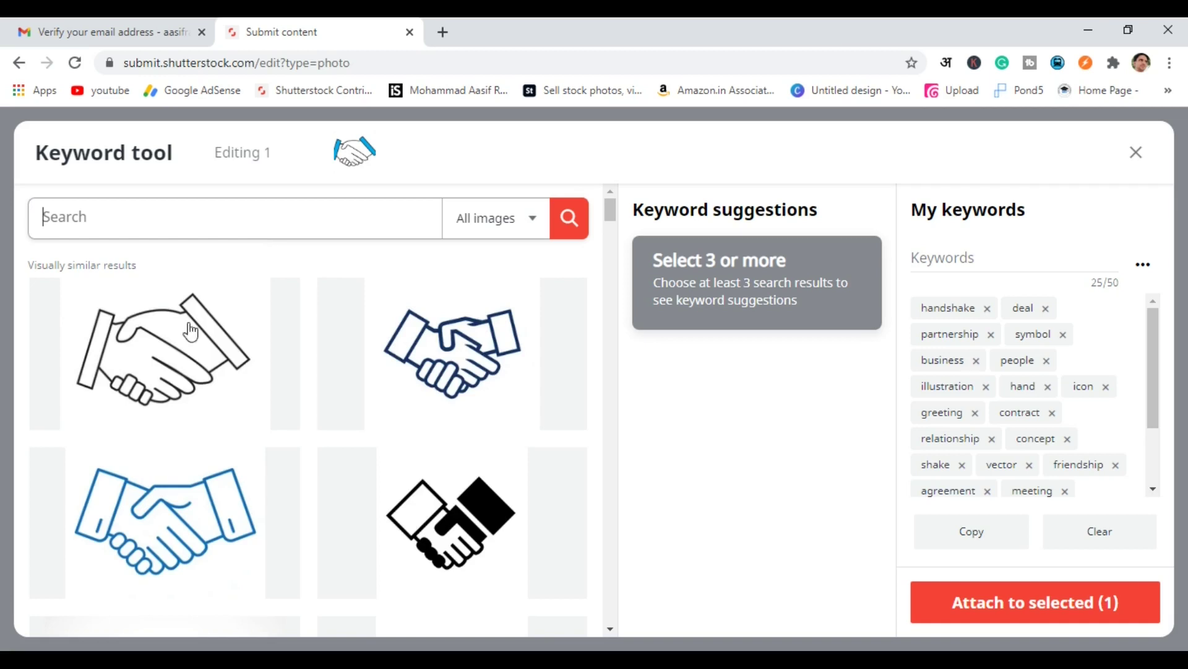
pyautogui.moveTo(96, 353)
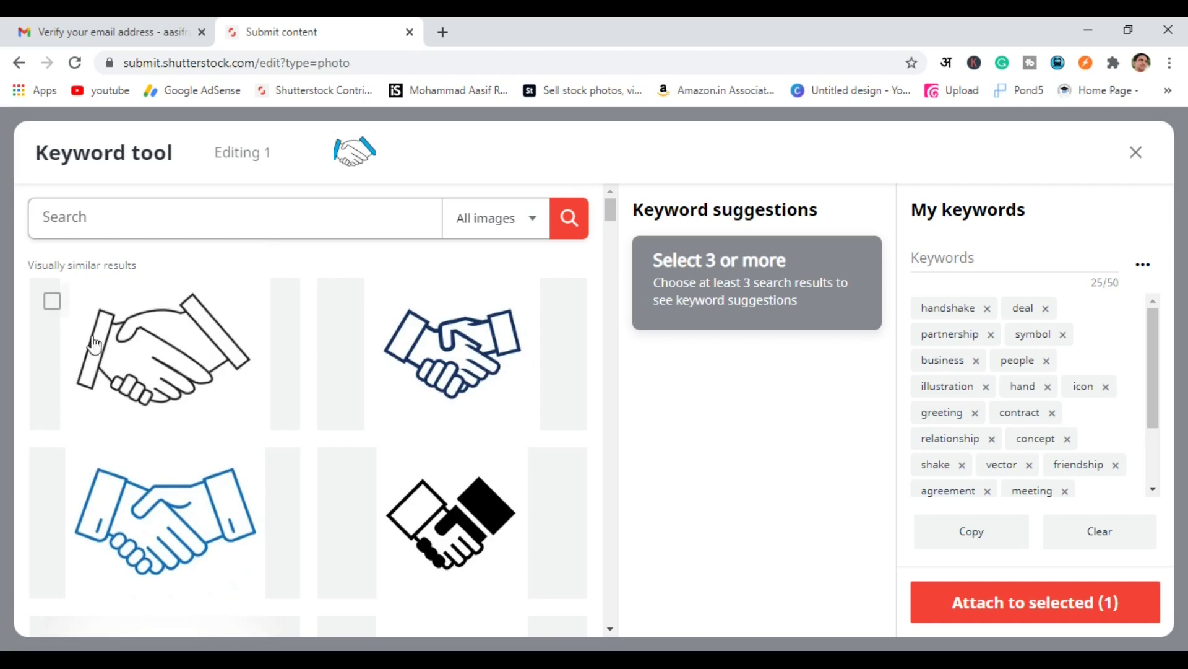
pyautogui.click(52, 301)
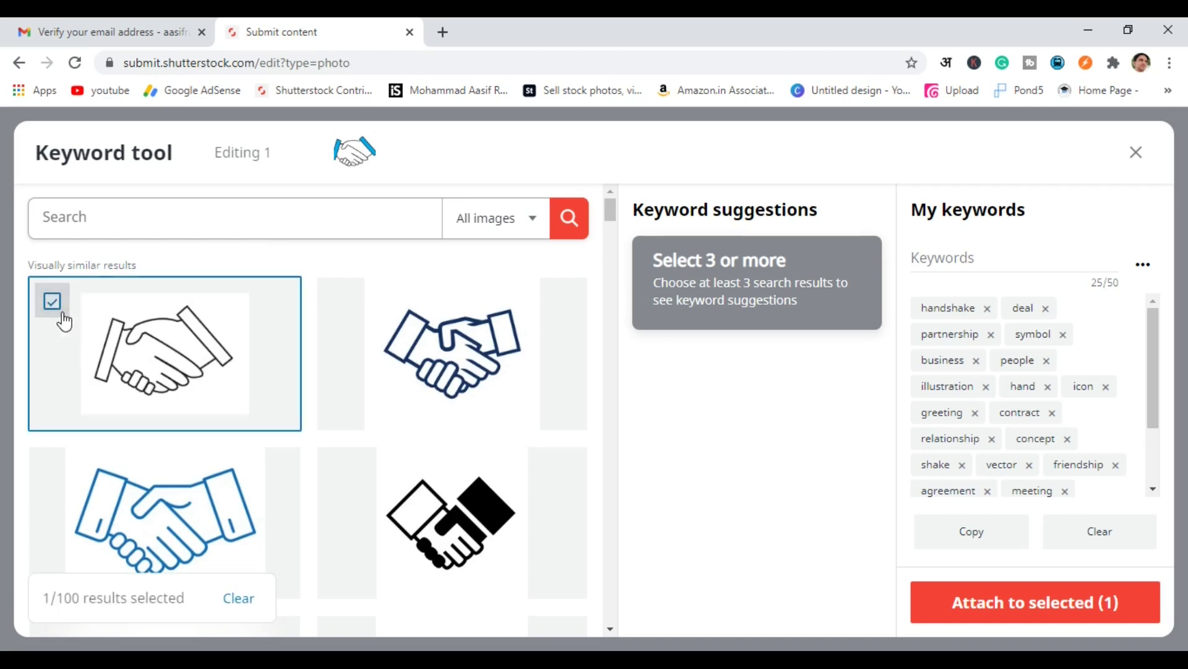
pyautogui.click(365, 338)
pyautogui.moveTo(132, 480)
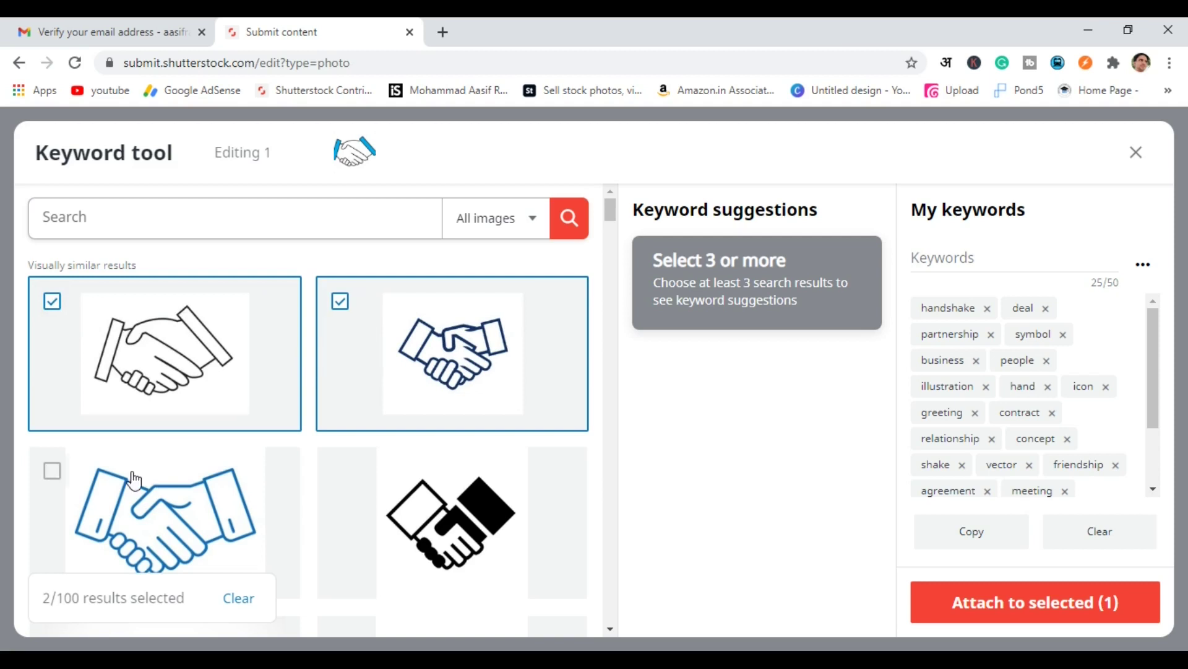
pyautogui.click(74, 492)
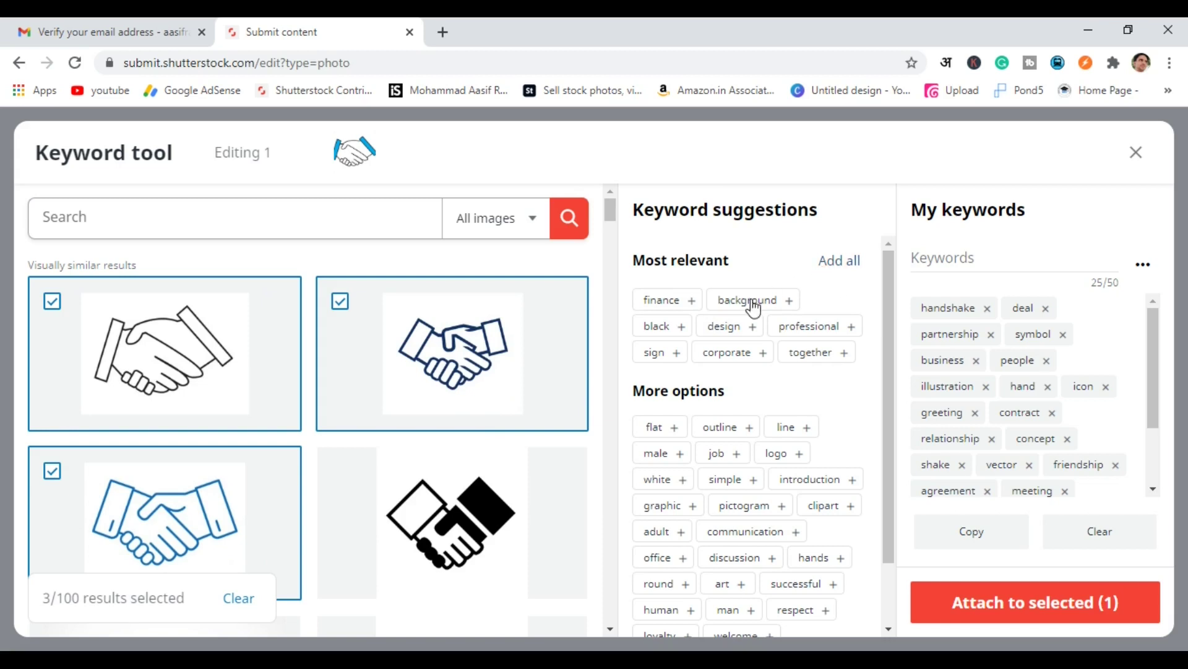
# Add all most relevant suggestions and more options such as flat, outline, line and logo up to 50 keywords, and attach them to the image.
pyautogui.click(842, 263)
pyautogui.click(674, 370)
pyautogui.click(674, 370)
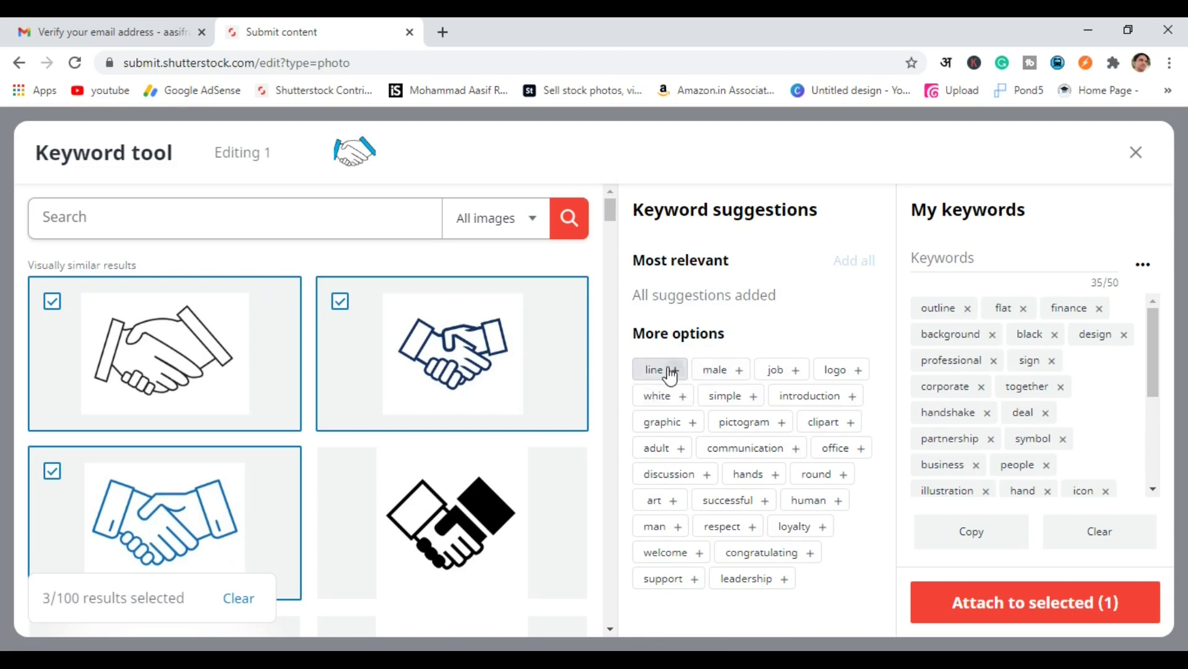
pyautogui.click(675, 371)
pyautogui.click(674, 371)
pyautogui.click(673, 370)
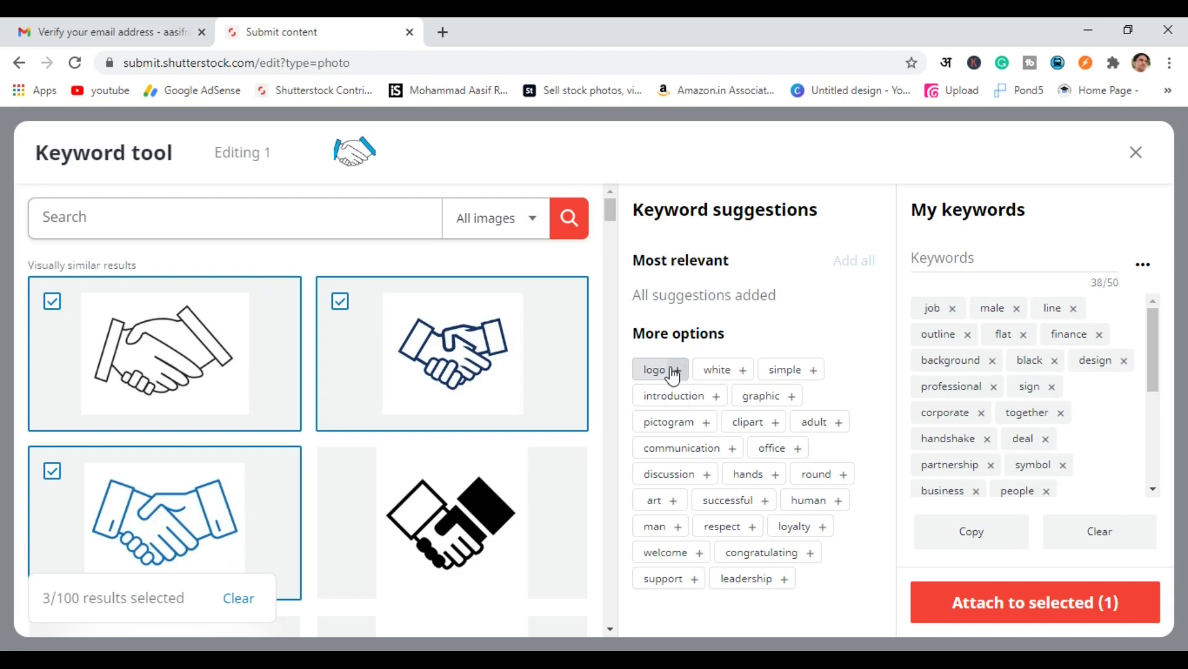
pyautogui.click(674, 372)
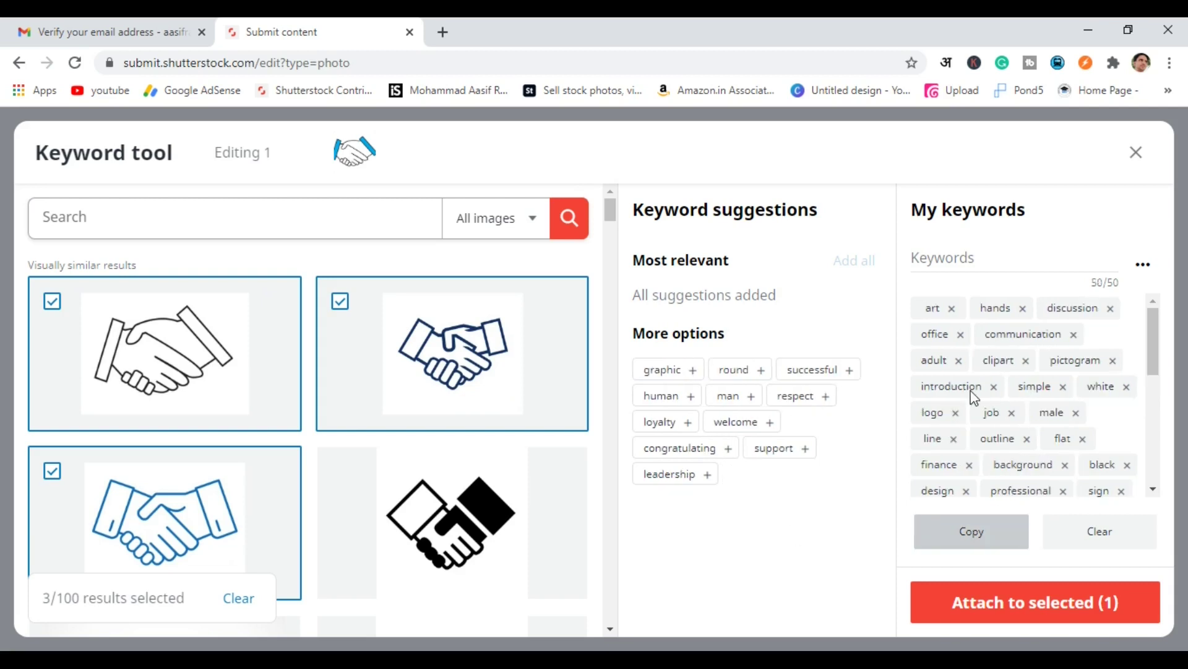
pyautogui.click(999, 608)
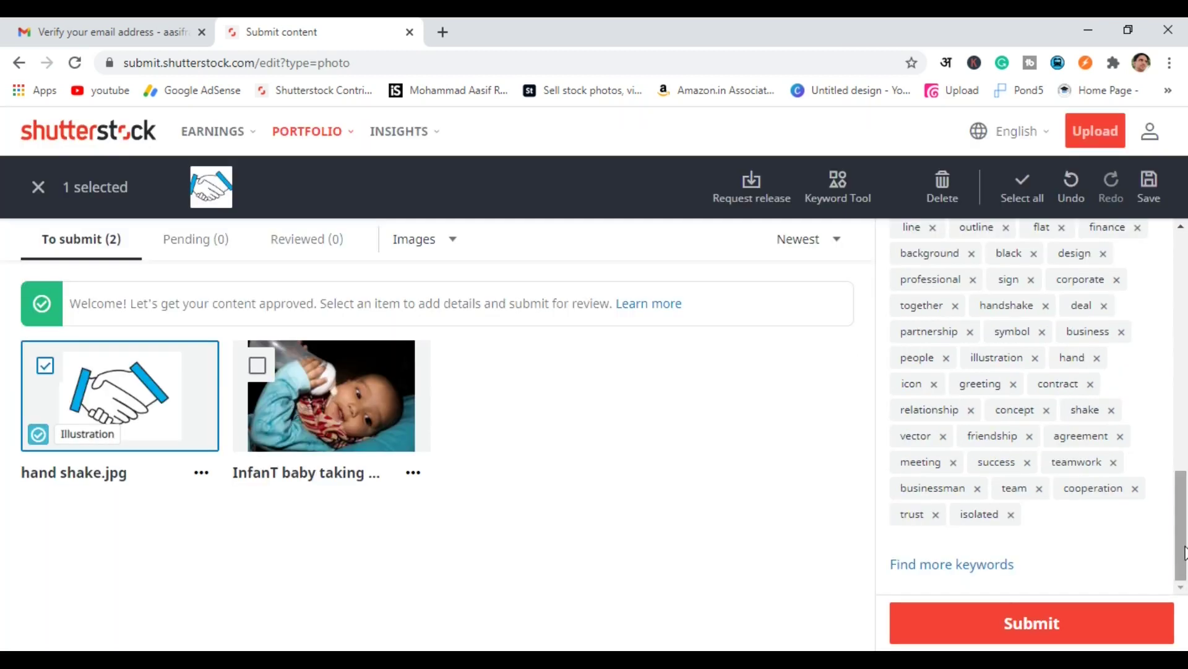
# Submit hand shake.jpg for review and dismiss the first-submission message.
pyautogui.click(1034, 628)
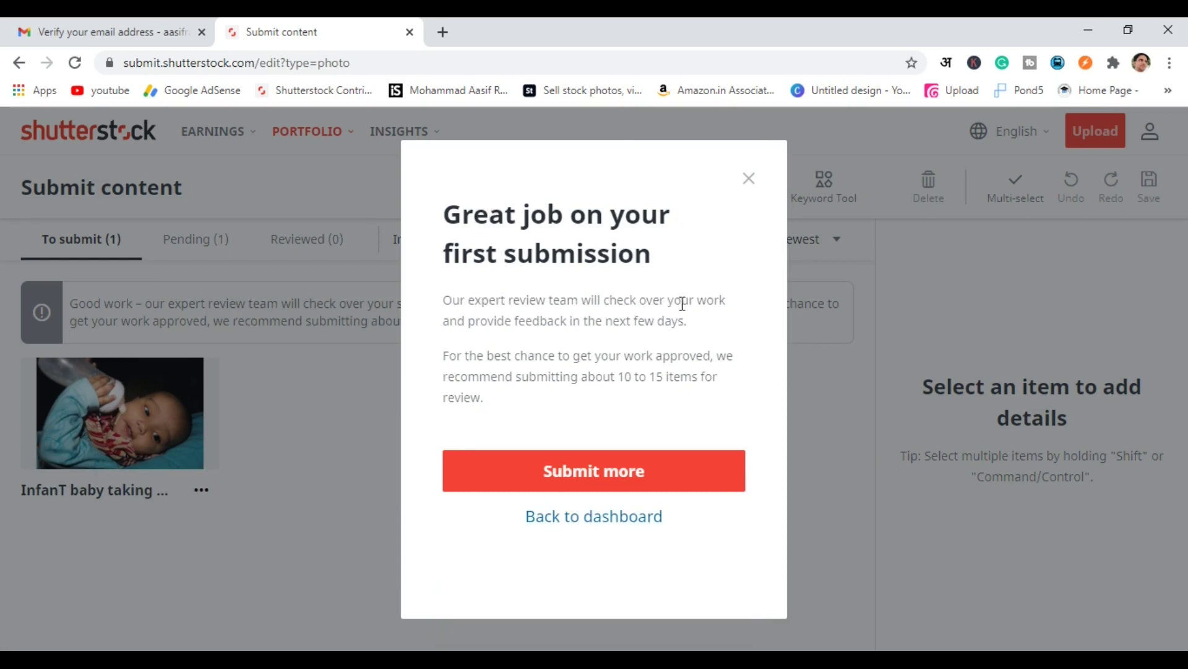
pyautogui.moveTo(486, 322); pyautogui.dragTo(686, 322)
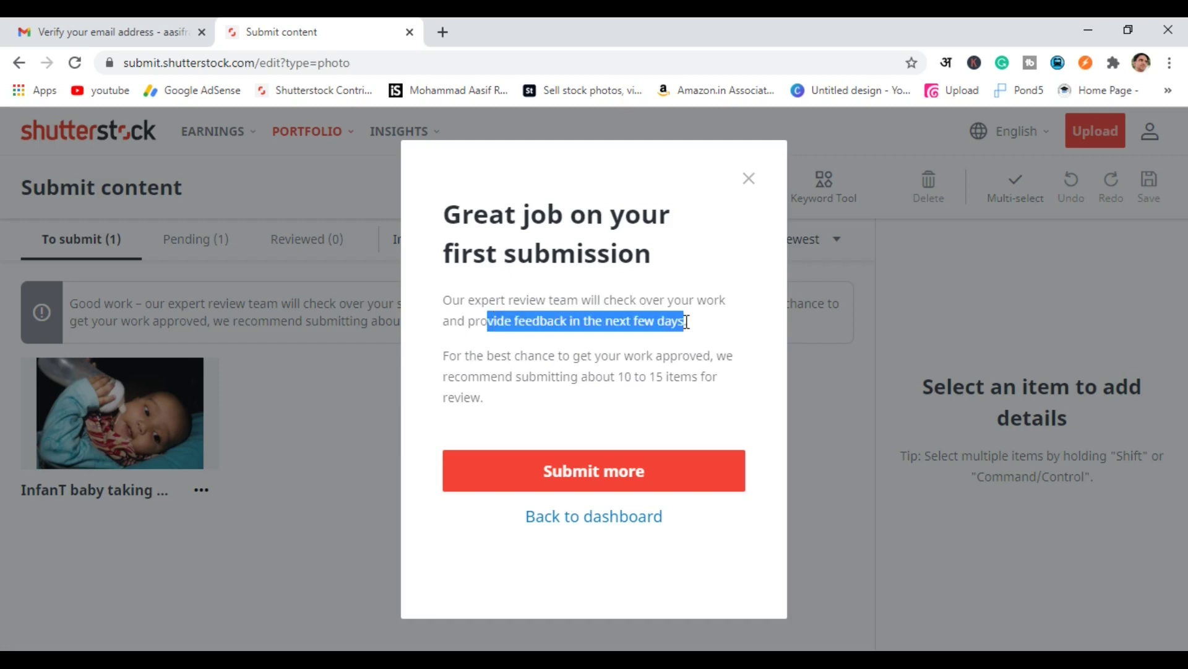
pyautogui.click(686, 321)
pyautogui.click(749, 178)
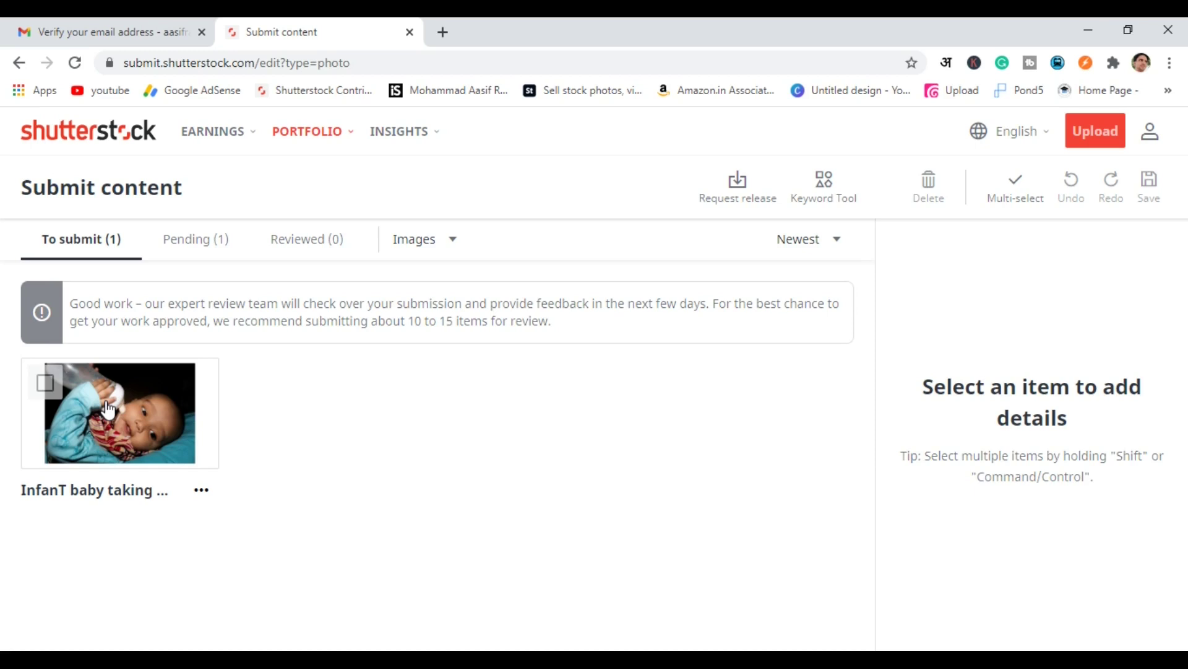
# Select the infant photo among the items to submit and look over its detail fields.
pyautogui.click(47, 385)
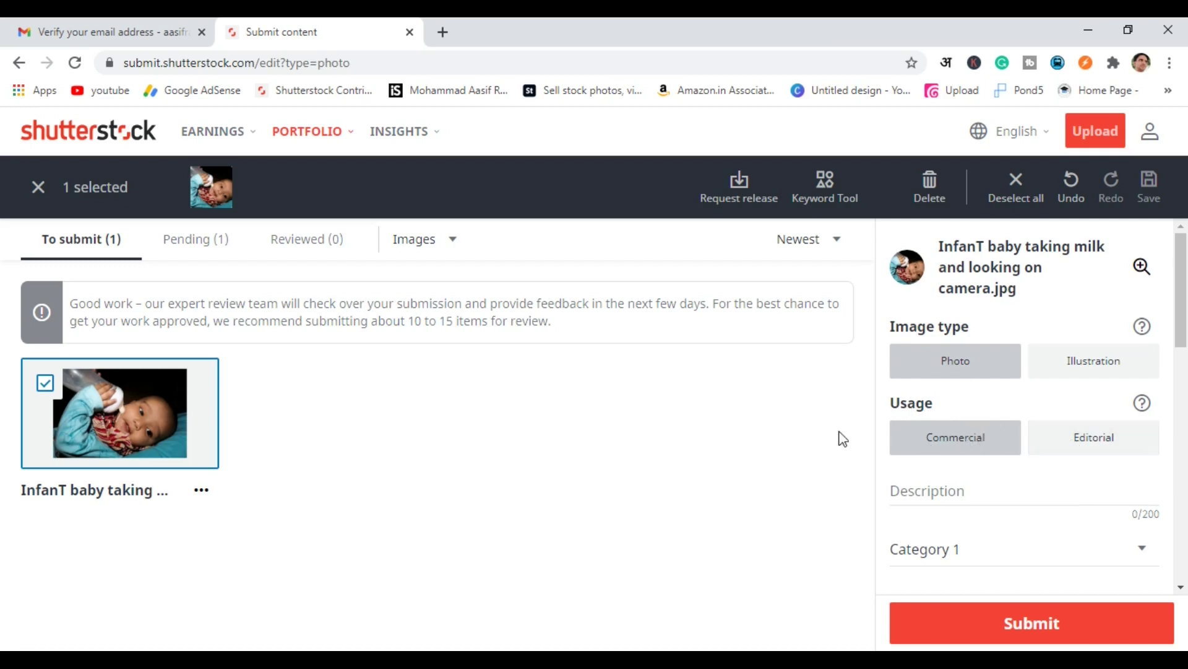
pyautogui.scroll(-1, 1186, 317)
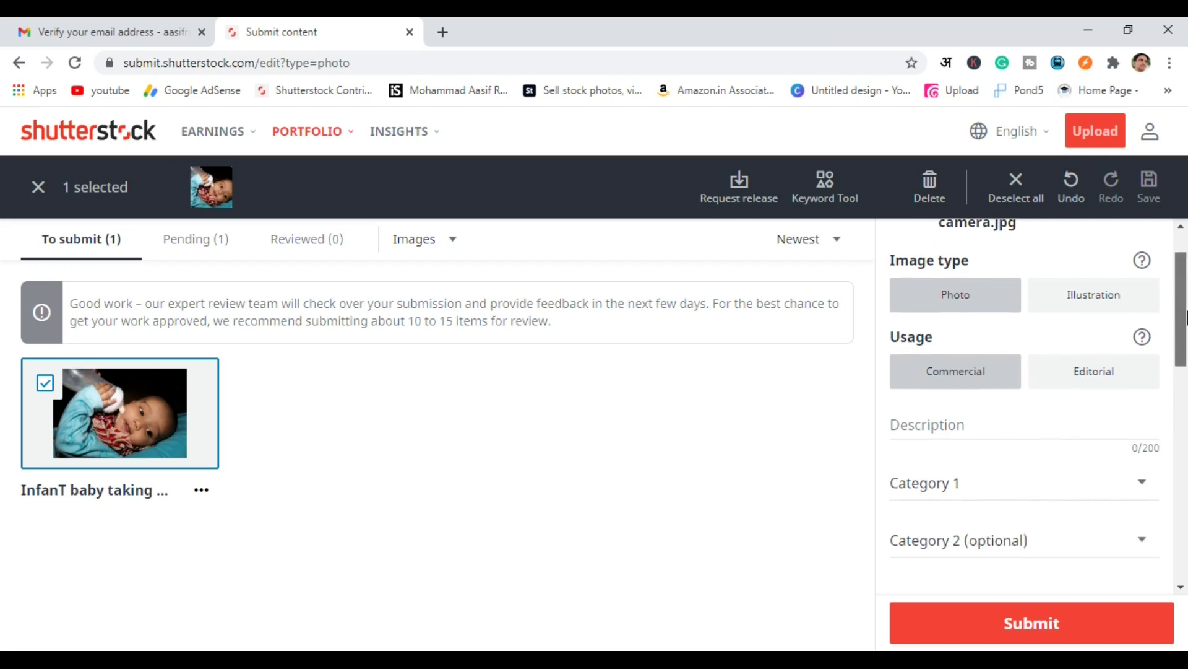
pyautogui.scroll(-2, 1093, 353)
pyautogui.scroll(2, 1113, 394)
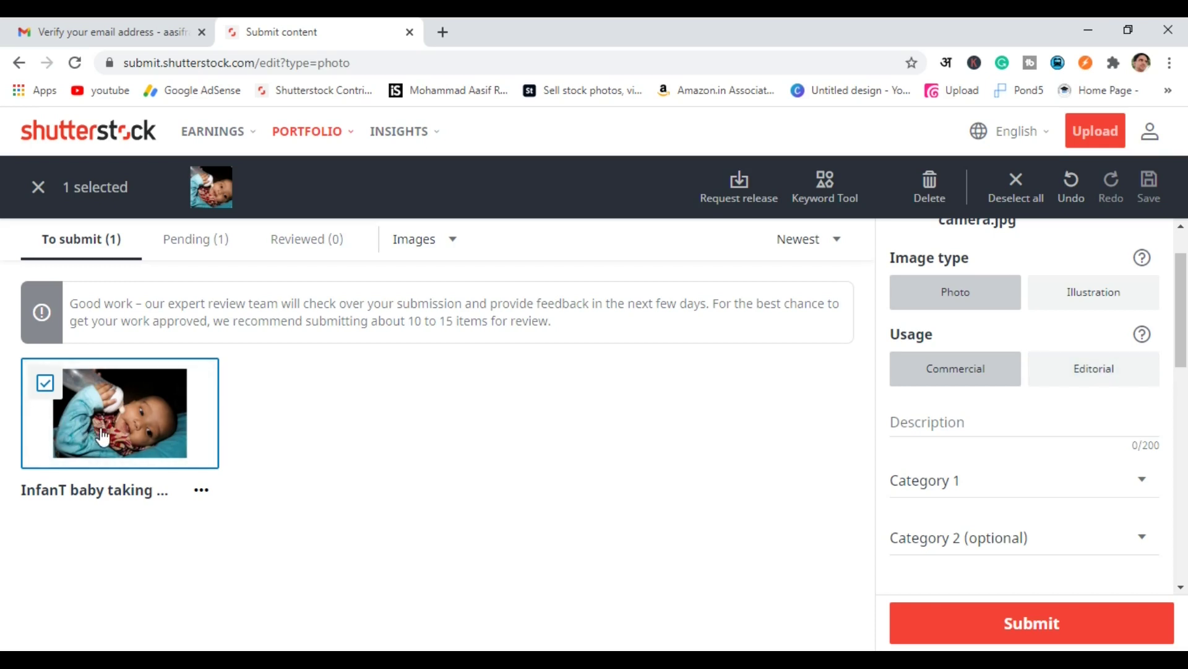
pyautogui.click(137, 430)
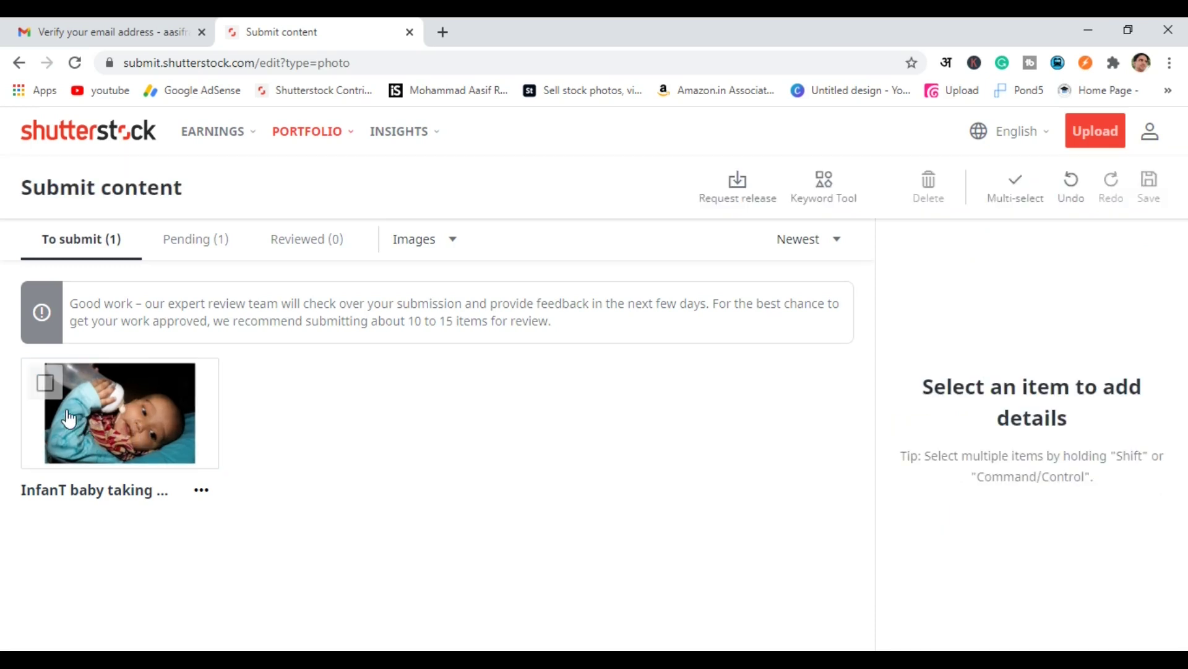
pyautogui.click(45, 384)
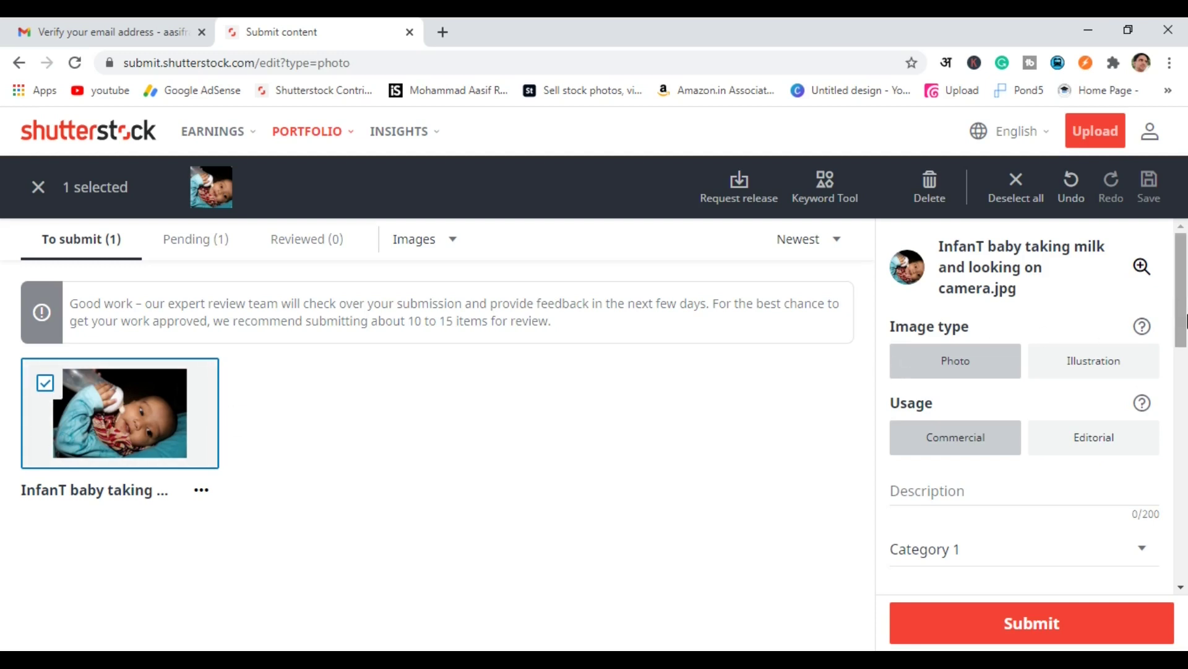
pyautogui.moveTo(1187, 322); pyautogui.dragTo(1187, 356)
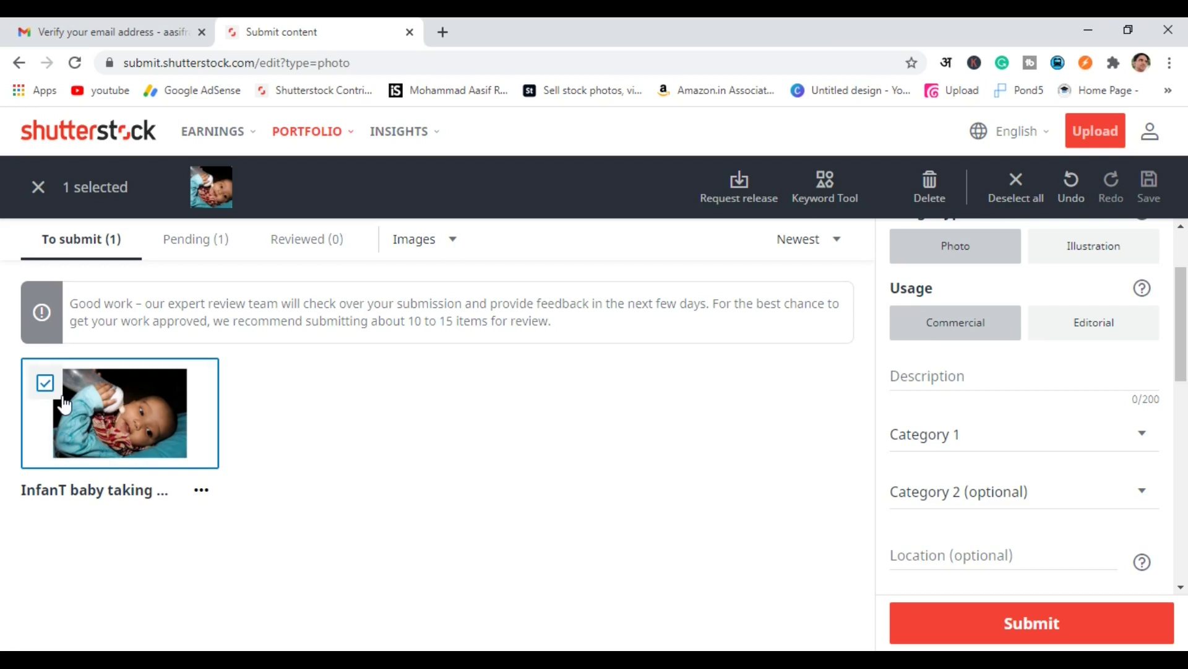
# Try Editorial usage for the infant photo to check its required description format, and switch the usage back to Commercial.
pyautogui.click(1094, 323)
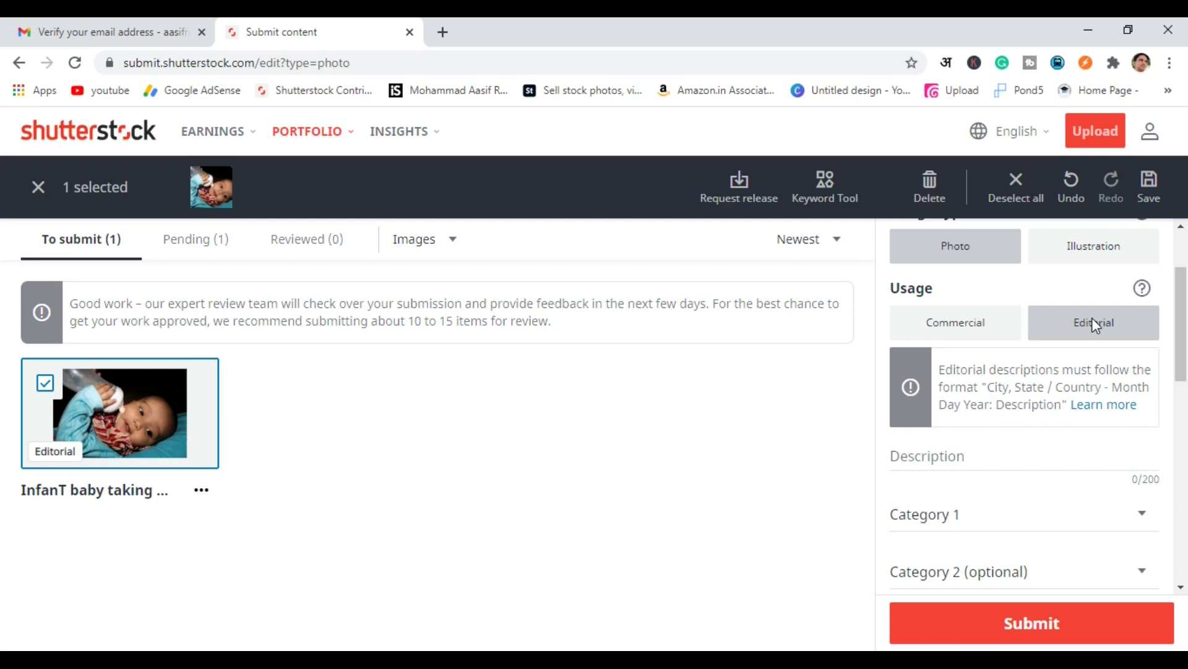
pyautogui.scroll(-2, 1186, 330)
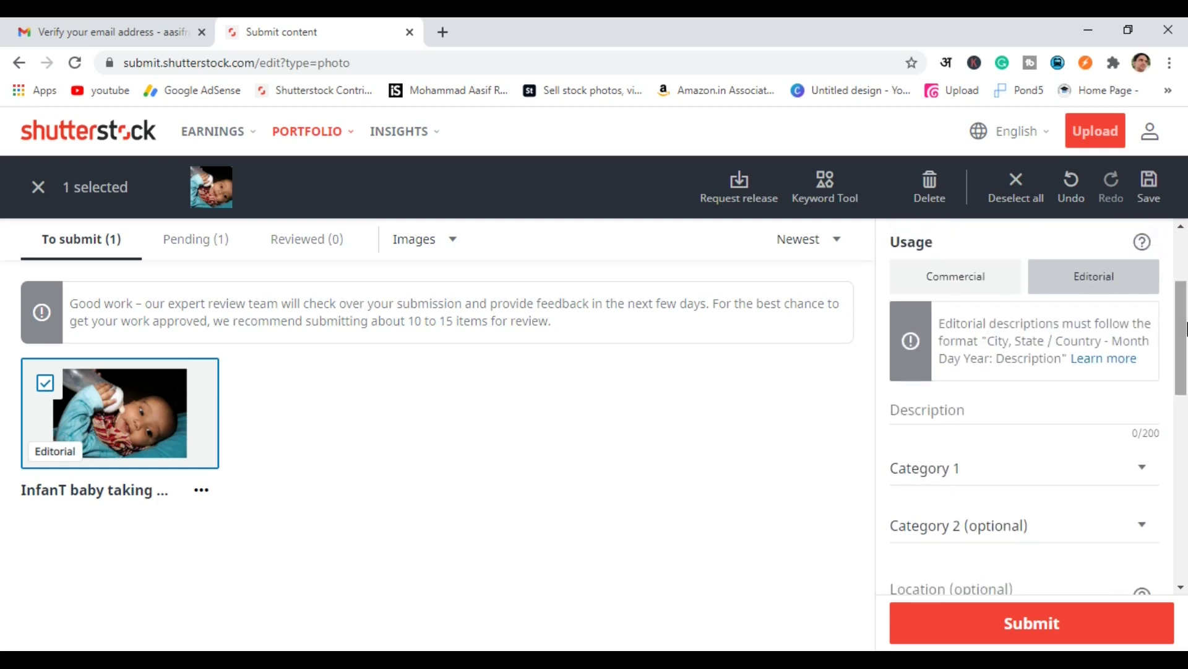
pyautogui.click(900, 413)
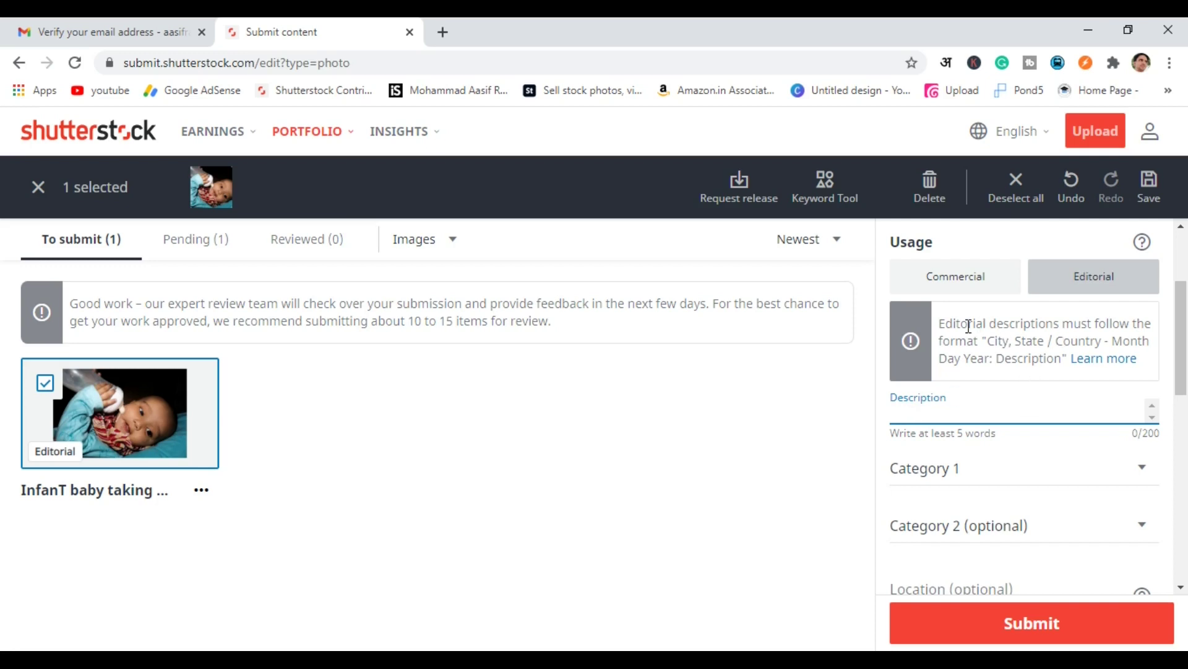
pyautogui.click(998, 336)
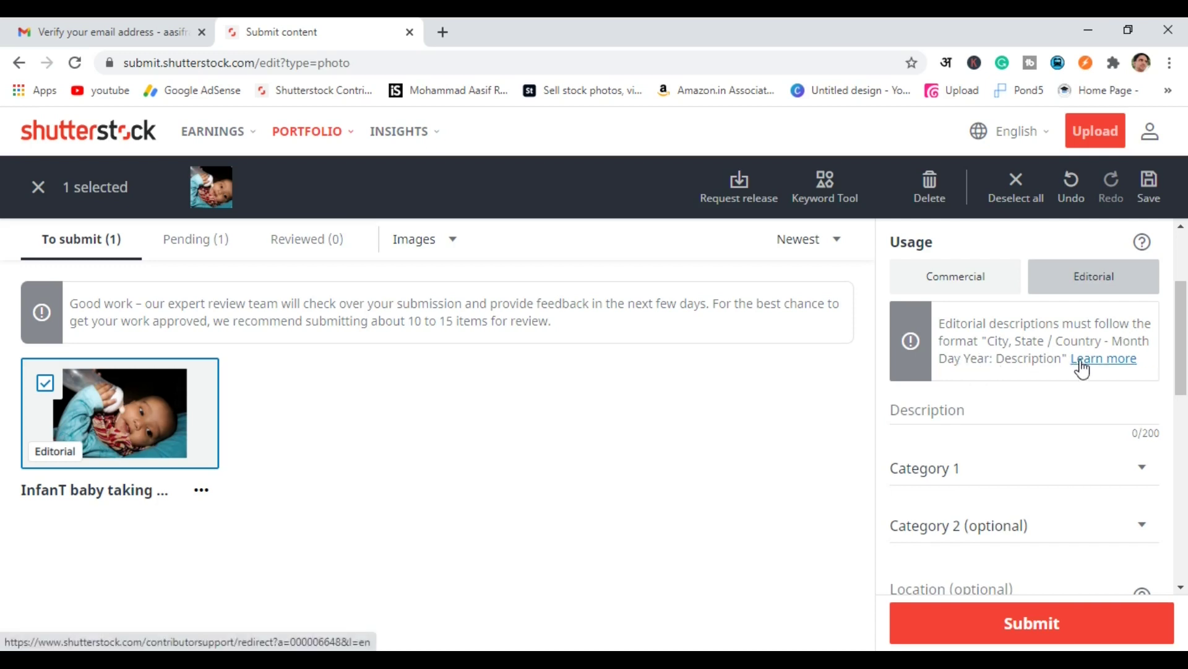
pyautogui.doubleClick(998, 340)
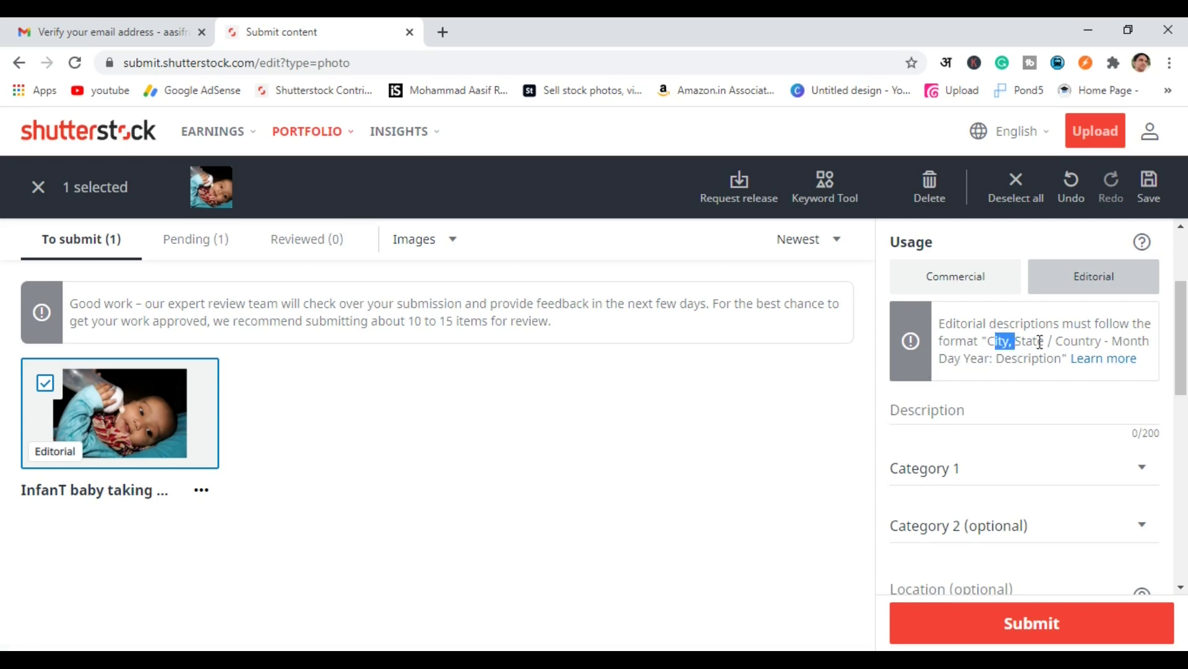
pyautogui.click(1084, 339)
pyautogui.scroll(1, 1173, 393)
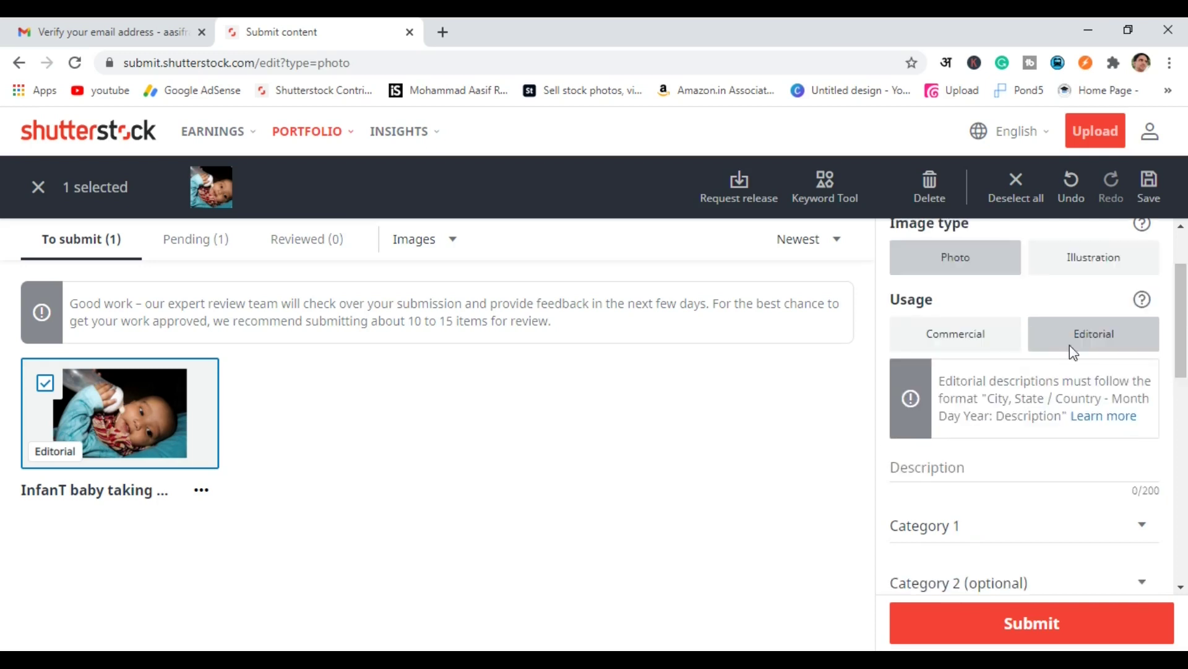
pyautogui.click(979, 333)
pyautogui.scroll(-2, 1164, 372)
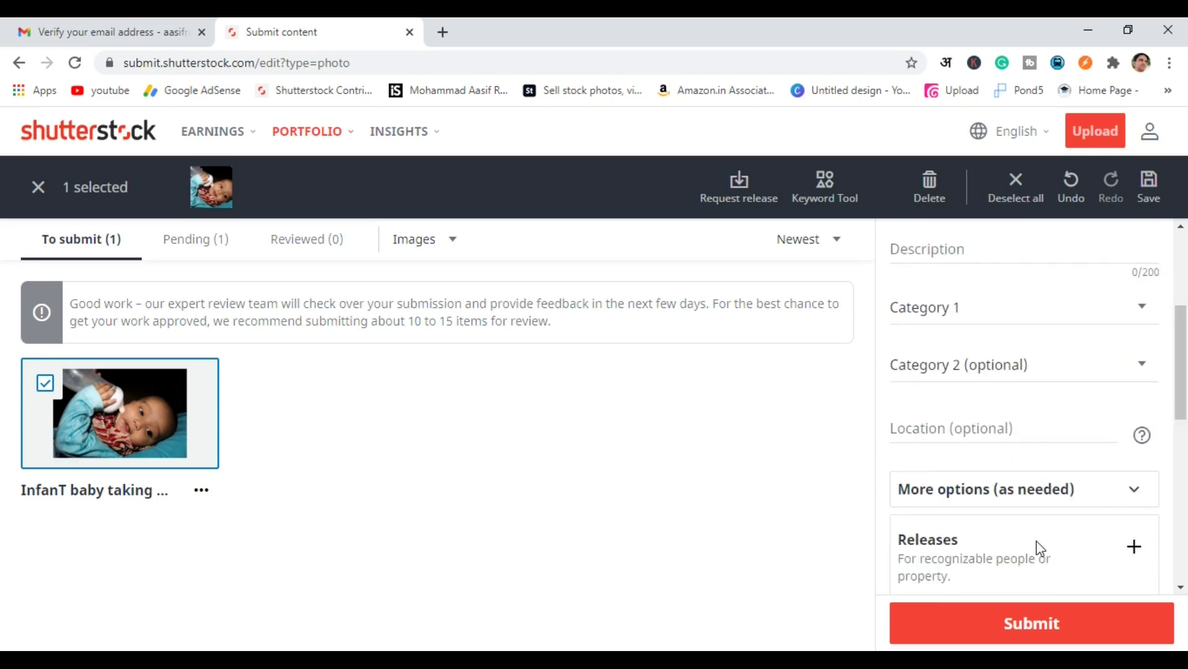
# Set the infant photo's usage to Editorial and describe it as "Infant Baby Taking Milk bottle lookin g on camera, New Delhi, India, 18th Feb 2021.".
pyautogui.moveTo(1183, 335); pyautogui.dragTo(1183, 288)
pyautogui.click(1088, 351)
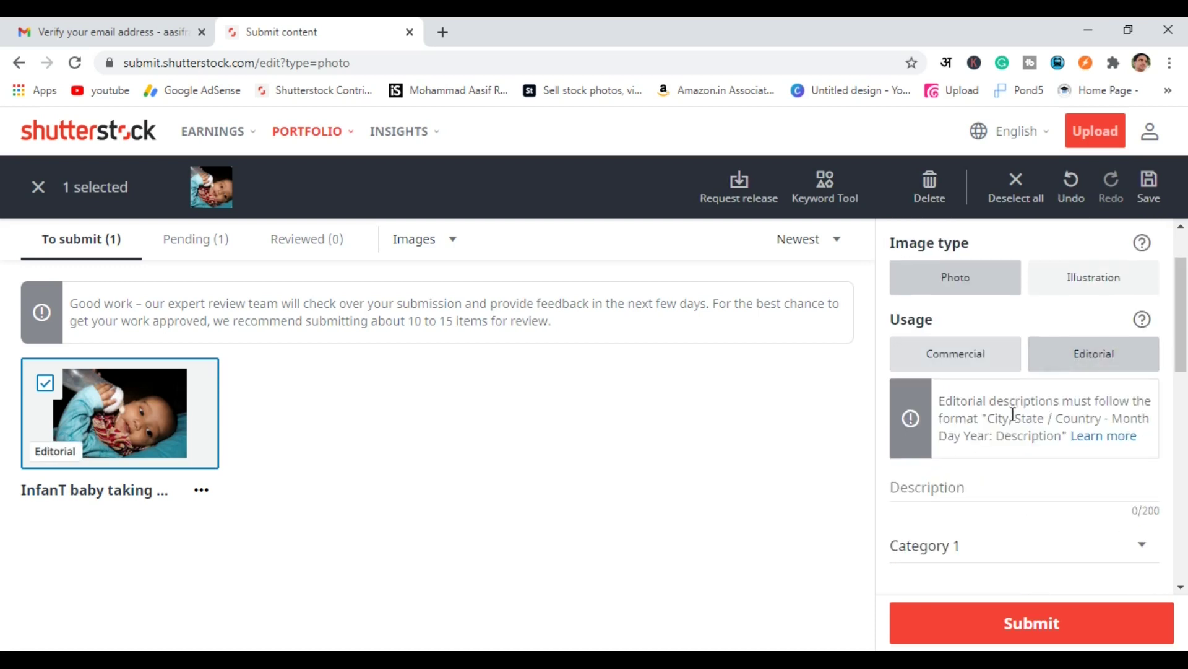
pyautogui.moveTo(989, 421); pyautogui.dragTo(1019, 452)
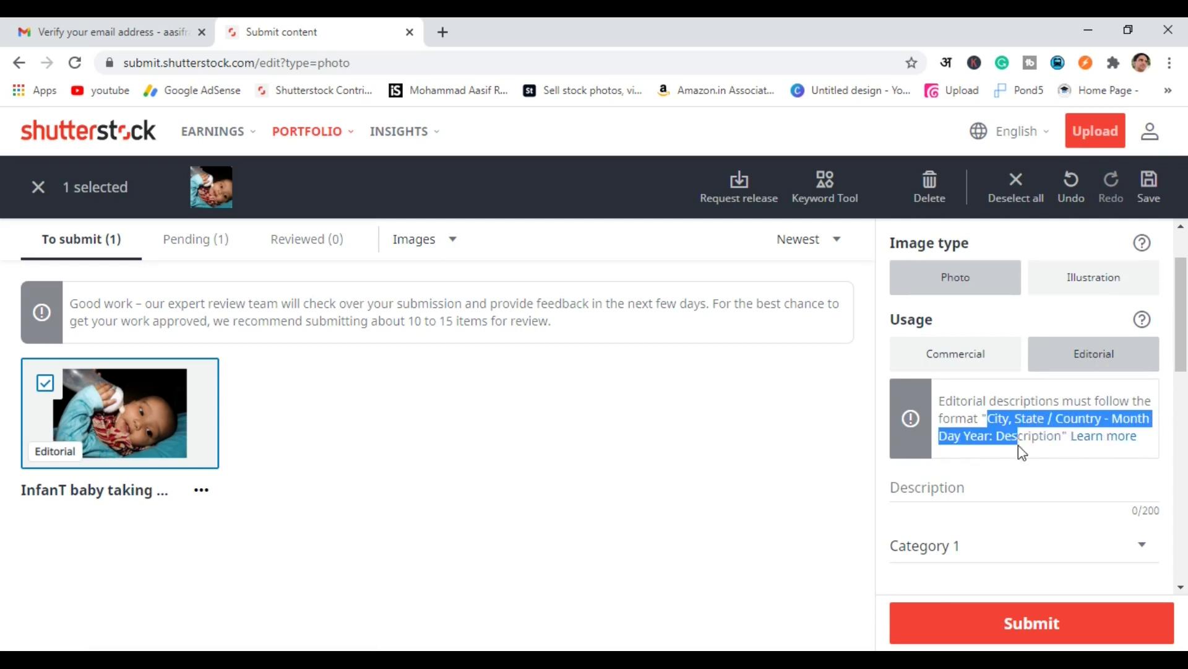
pyautogui.click(658, 462)
pyautogui.write('Infant Baby Taking Milk bottle  lookin g on camera, New Delhi, India, 18th Feb 2021.')
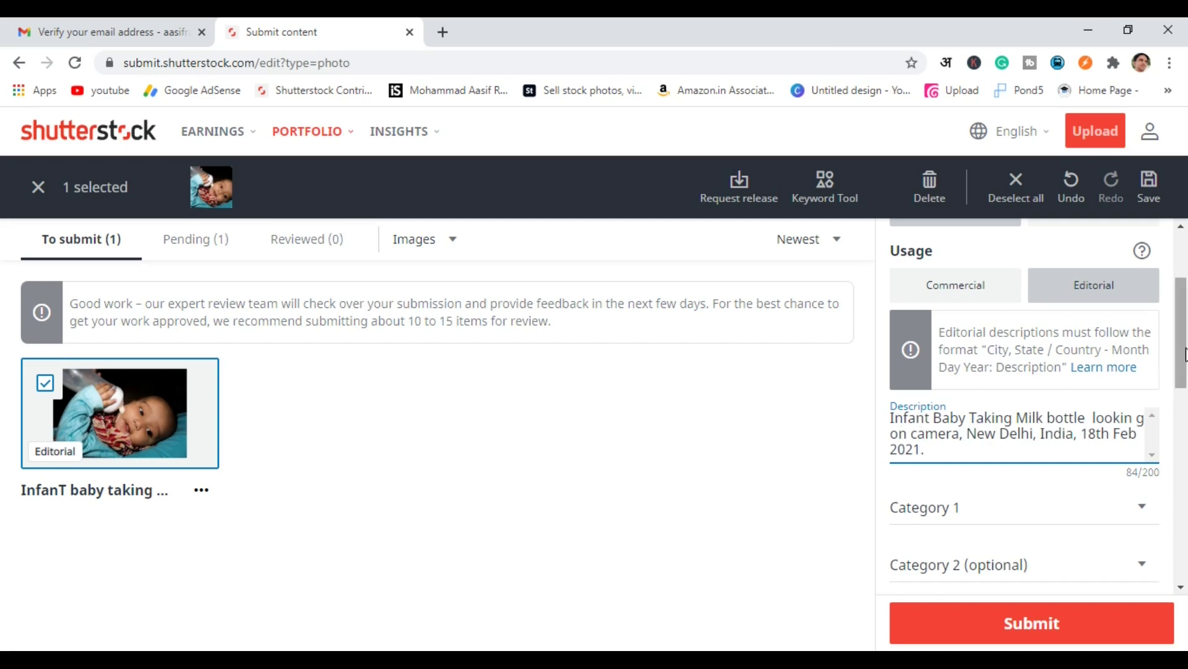
pyautogui.scroll(1, 1102, 353)
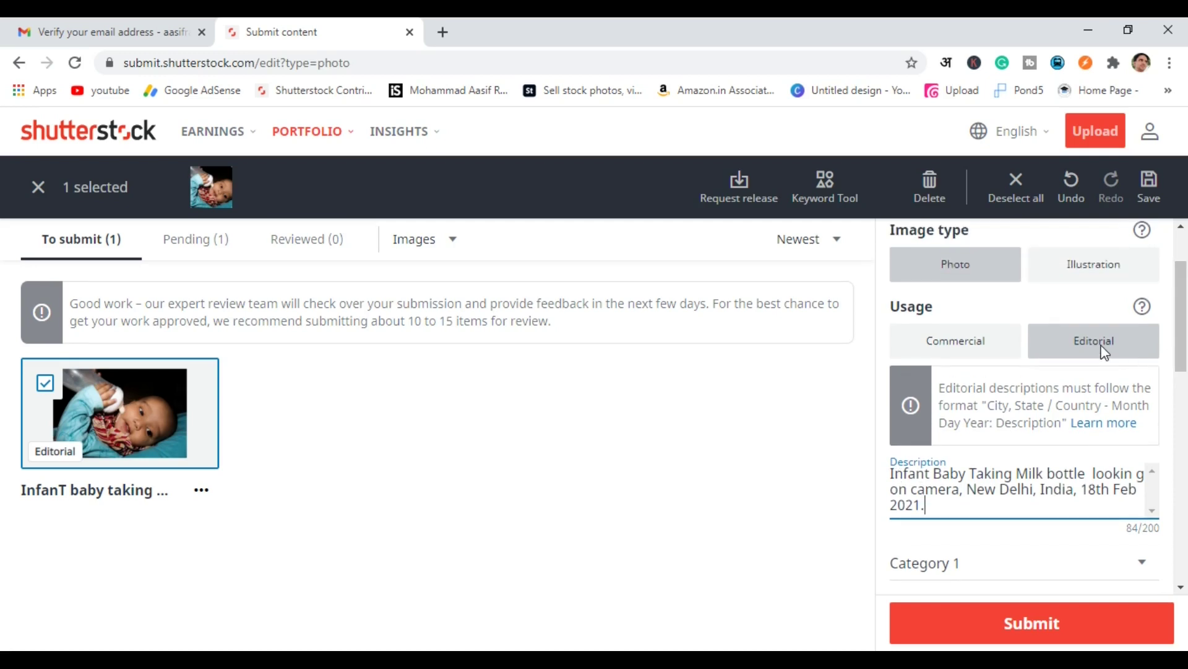
pyautogui.scroll(-1, 1105, 351)
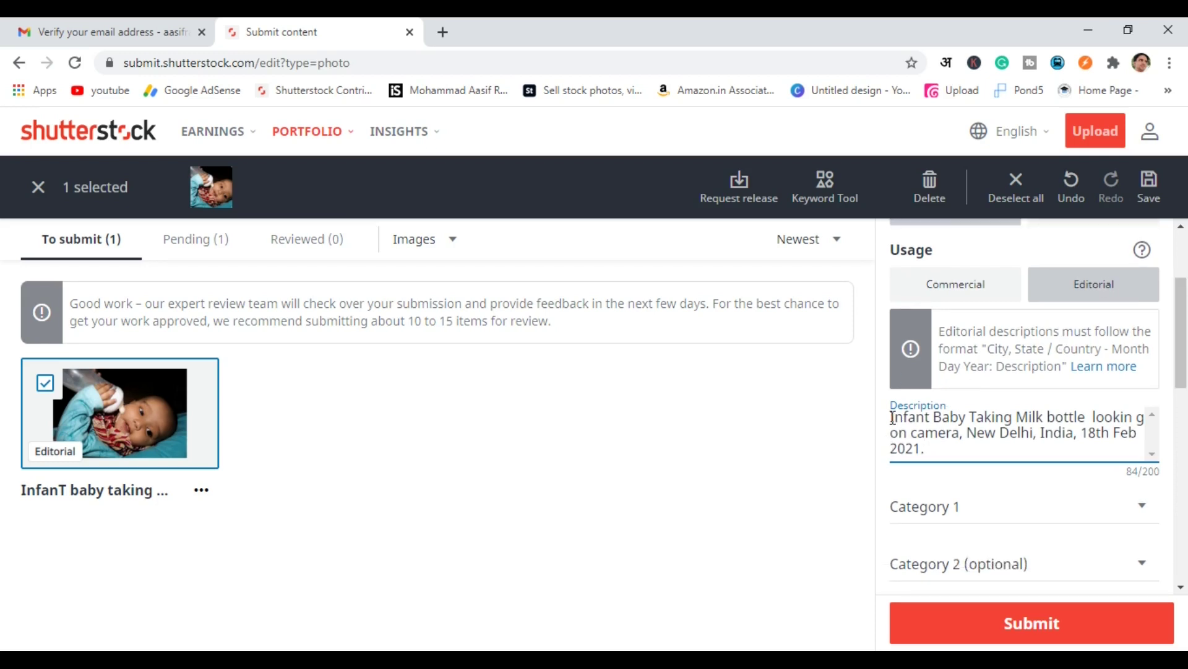
# Correct "lookin g" to "looking" in the infant photo's description and check its subject and location wording.
pyautogui.moveTo(892, 418); pyautogui.dragTo(1143, 434)
pyautogui.click(933, 432)
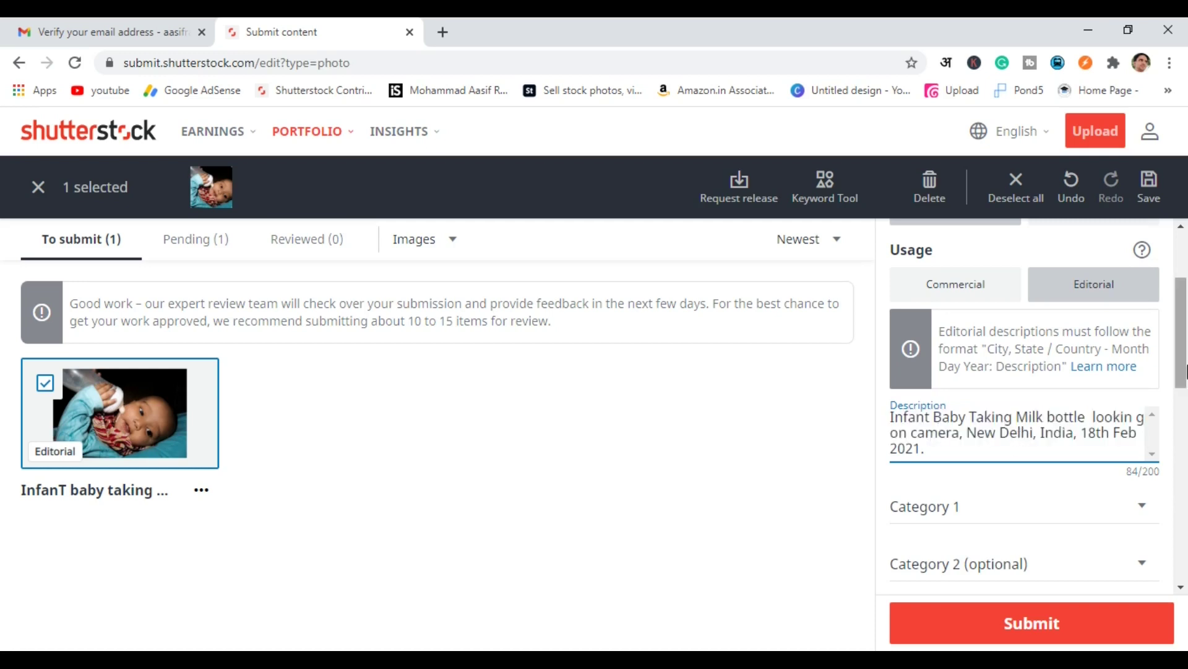
pyautogui.press('BackSpace')
pyautogui.moveTo(967, 434); pyautogui.dragTo(1053, 434)
pyautogui.click(1033, 434)
pyautogui.click(967, 344)
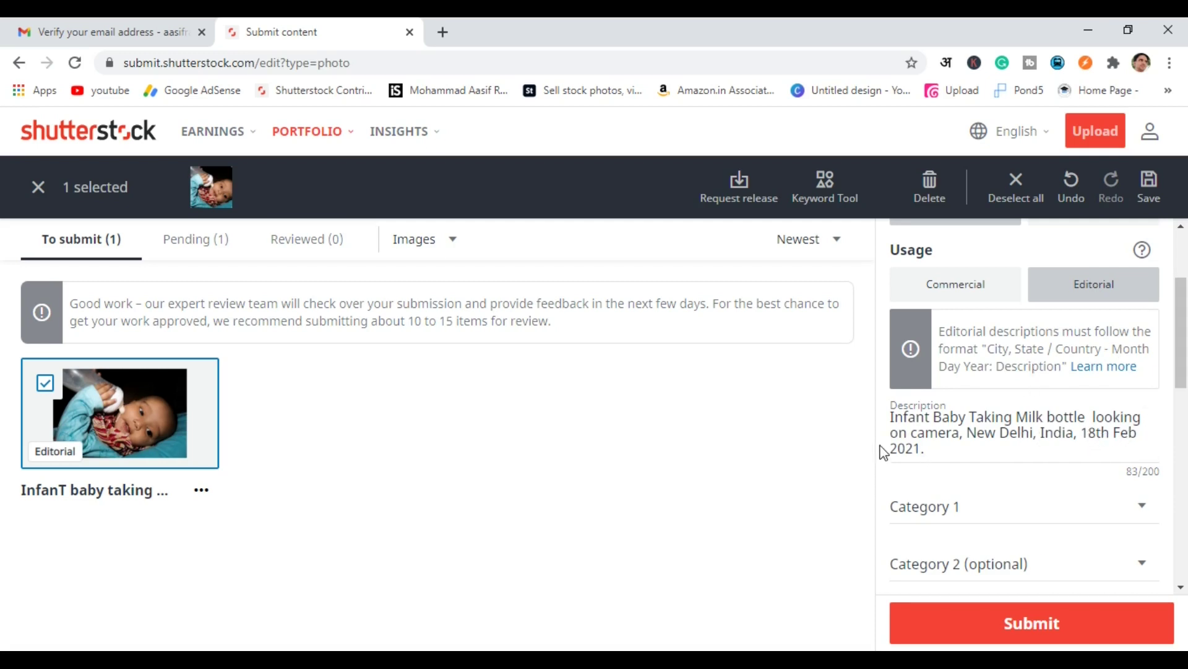
# Switch the infant photo's usage to Commercial and remove "New Delhi, India, 18th Feb 2021." from its description.
pyautogui.click(939, 292)
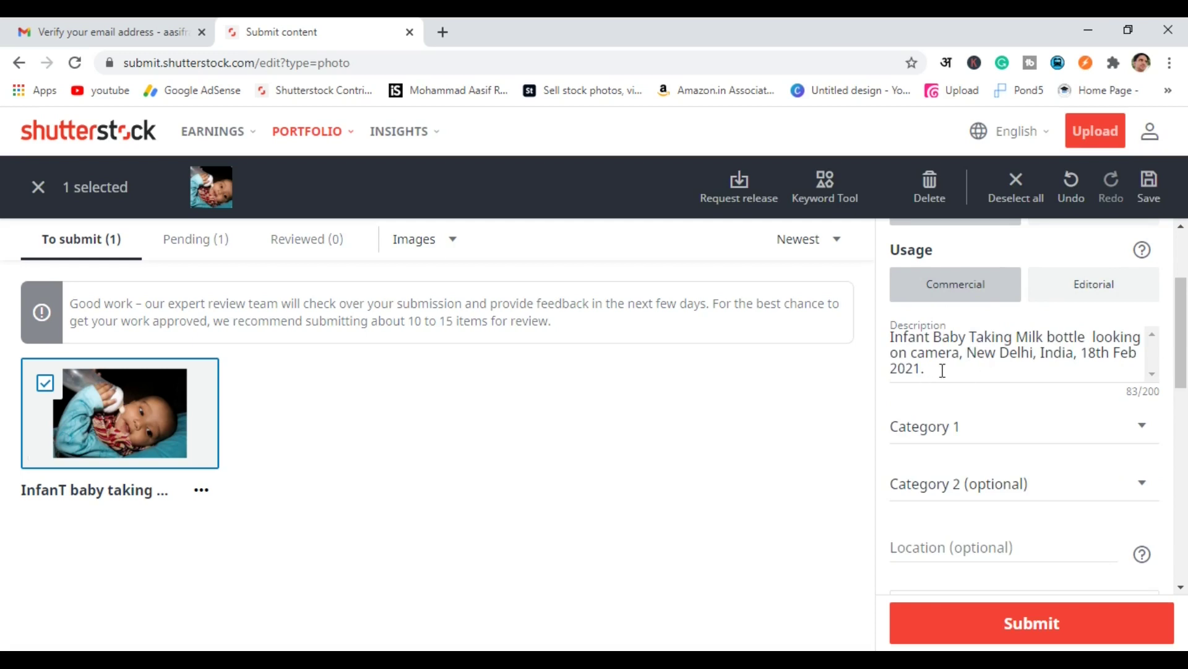
pyautogui.moveTo(928, 370); pyautogui.dragTo(888, 376)
pyautogui.moveTo(968, 353); pyautogui.dragTo(1012, 367)
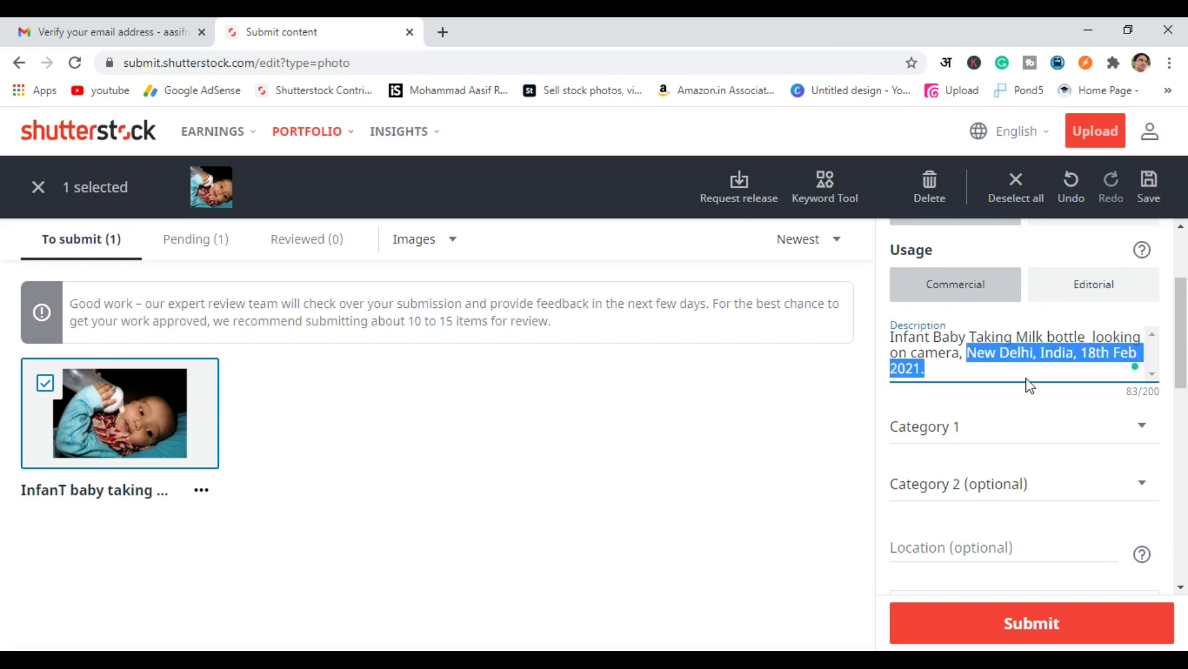
pyautogui.press('BackSpace')
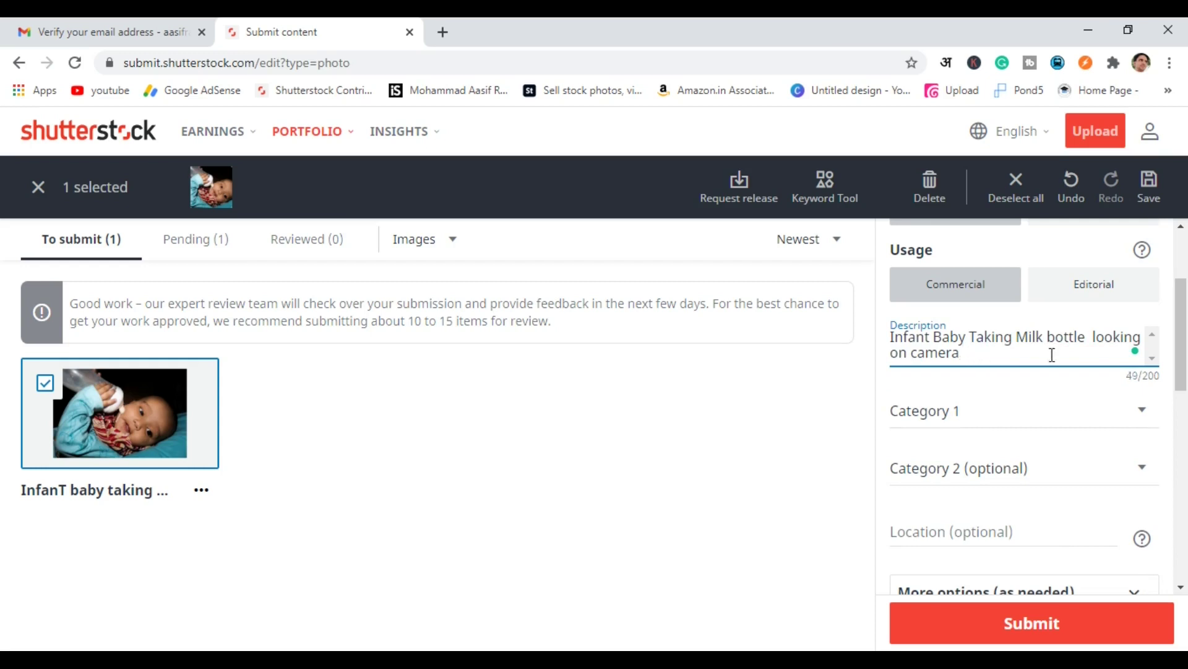
# Check the release options for the infant photo, including Model releases, and leave without attaching any release.
pyautogui.moveTo(1182, 345); pyautogui.dragTo(1186, 426)
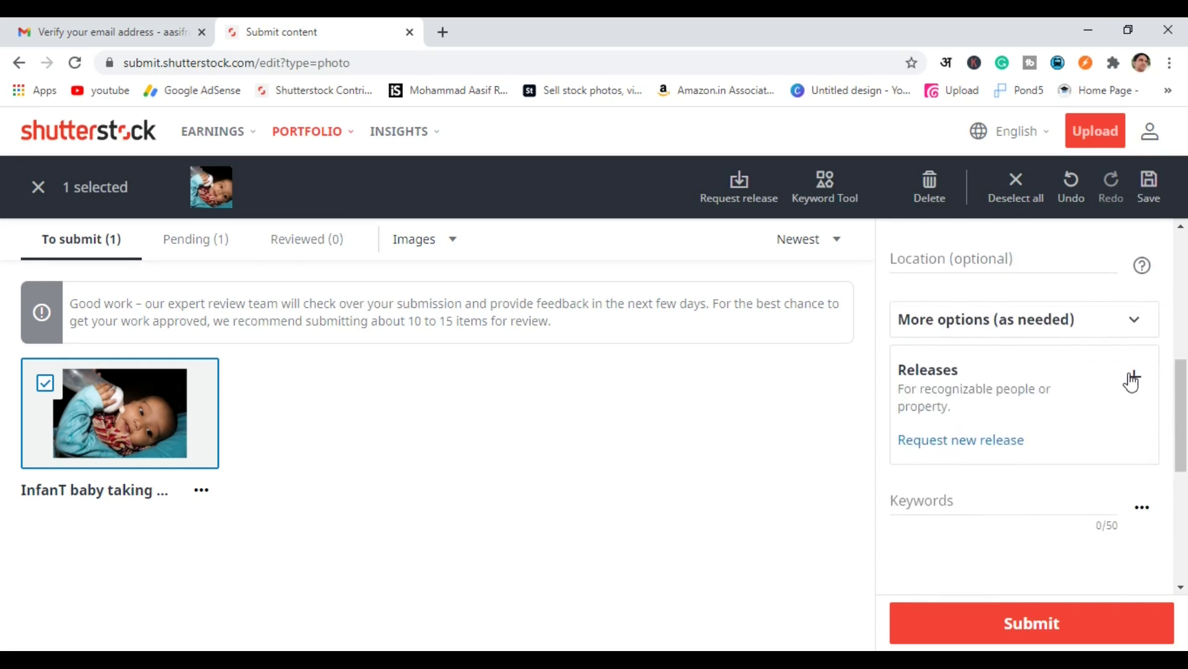
pyautogui.click(1132, 376)
pyautogui.click(579, 248)
pyautogui.click(580, 268)
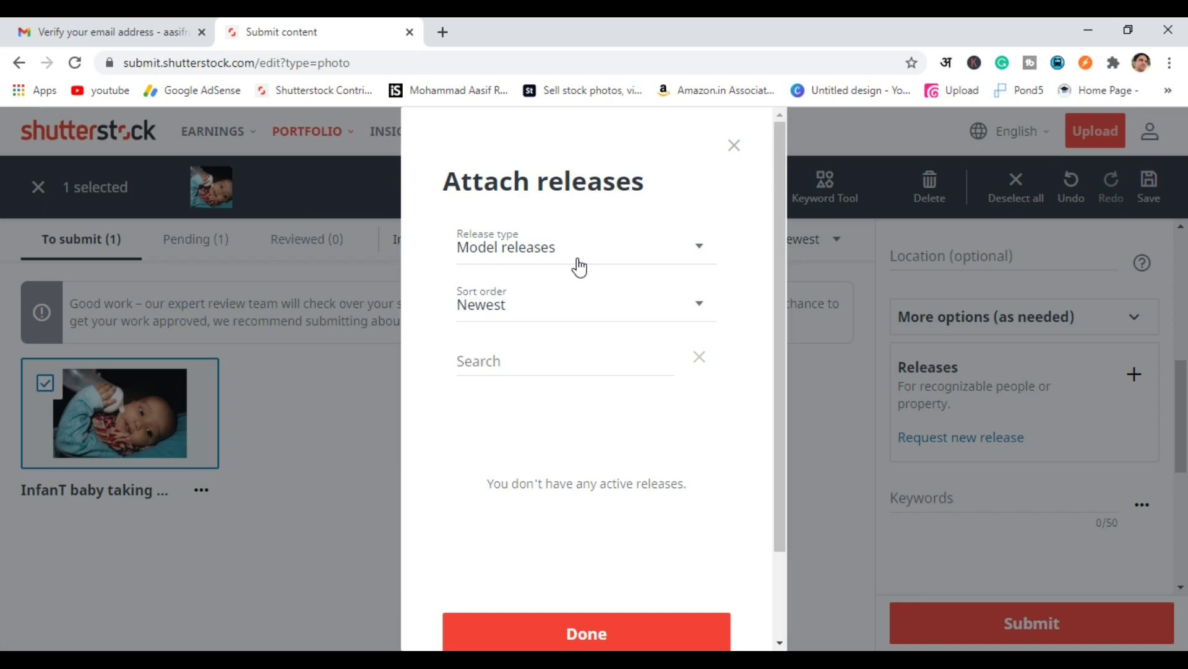
pyautogui.click(735, 146)
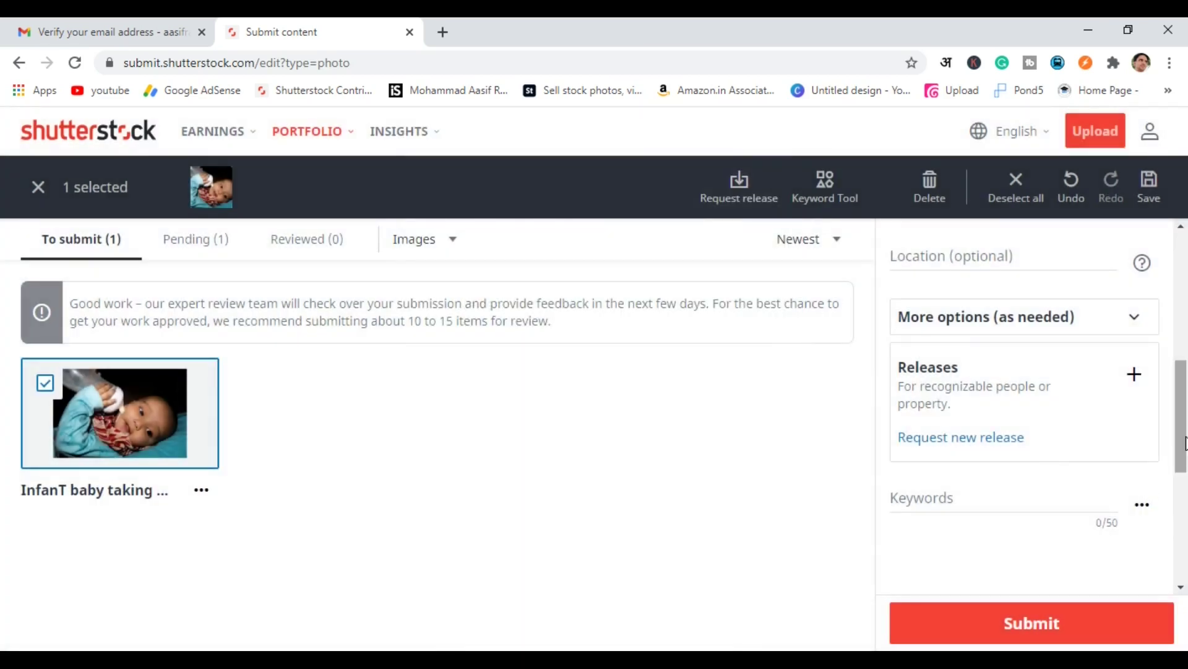
# Add all of the suggested keywords, from child to family, to the infant photo.
pyautogui.moveTo(1186, 436); pyautogui.dragTo(1186, 532)
pyautogui.click(956, 330)
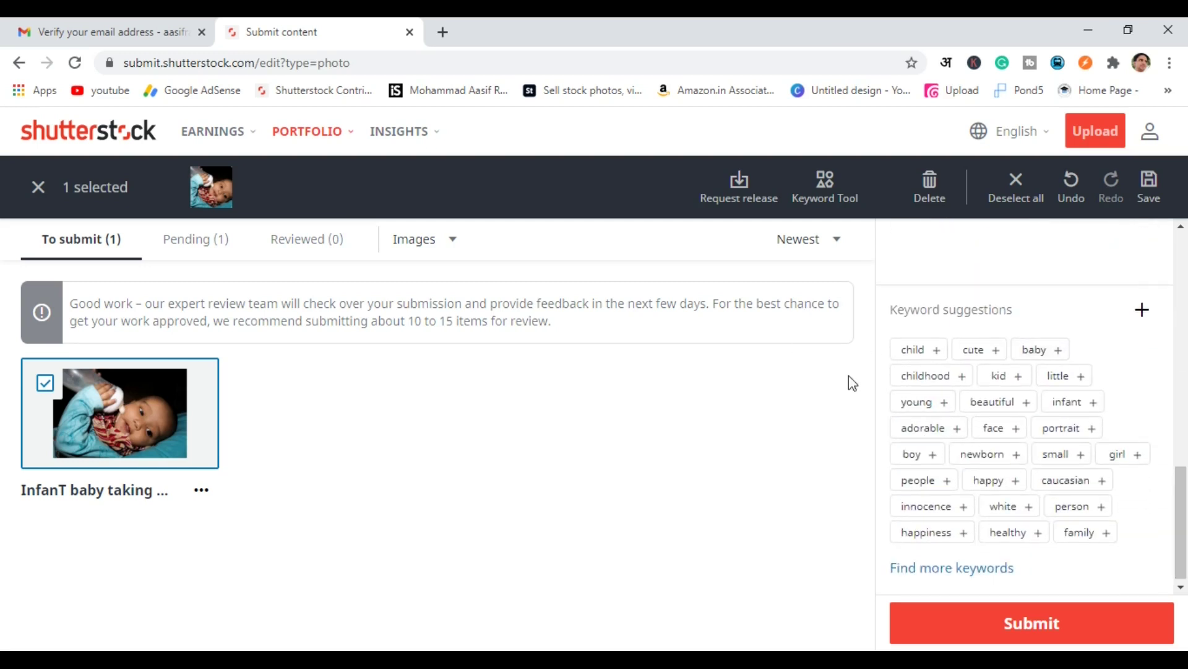
pyautogui.click(1137, 314)
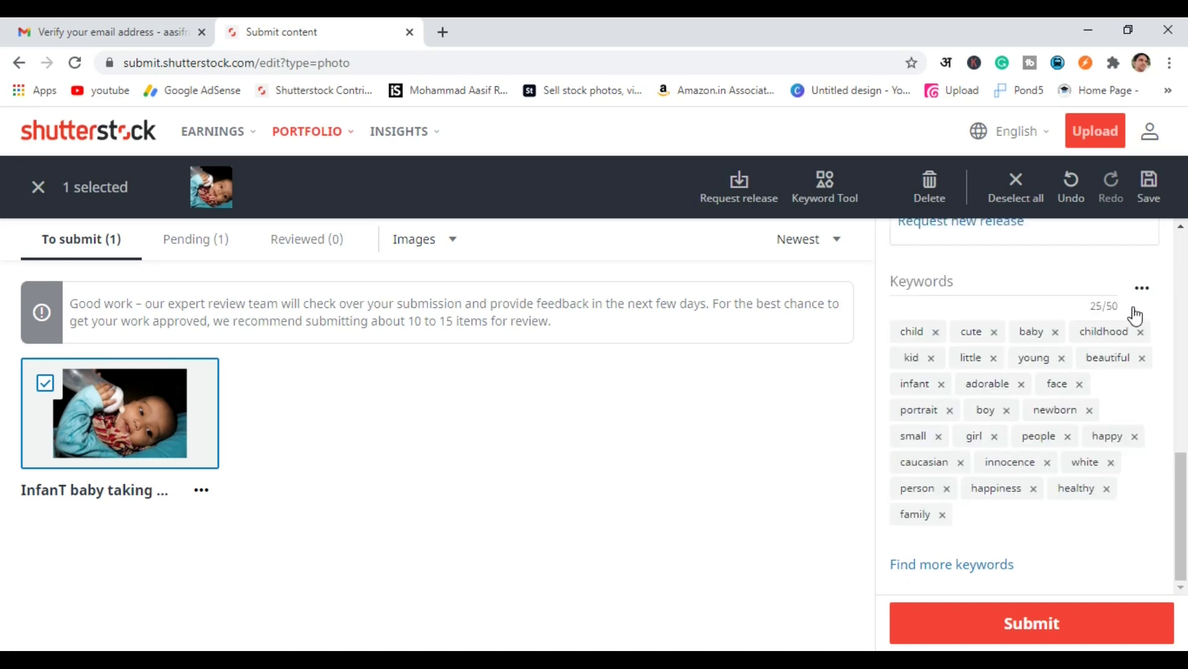
# Find more keywords from the first three visually similar baby images, add all most relevant suggestions, and attach them to the photo.
pyautogui.click(961, 568)
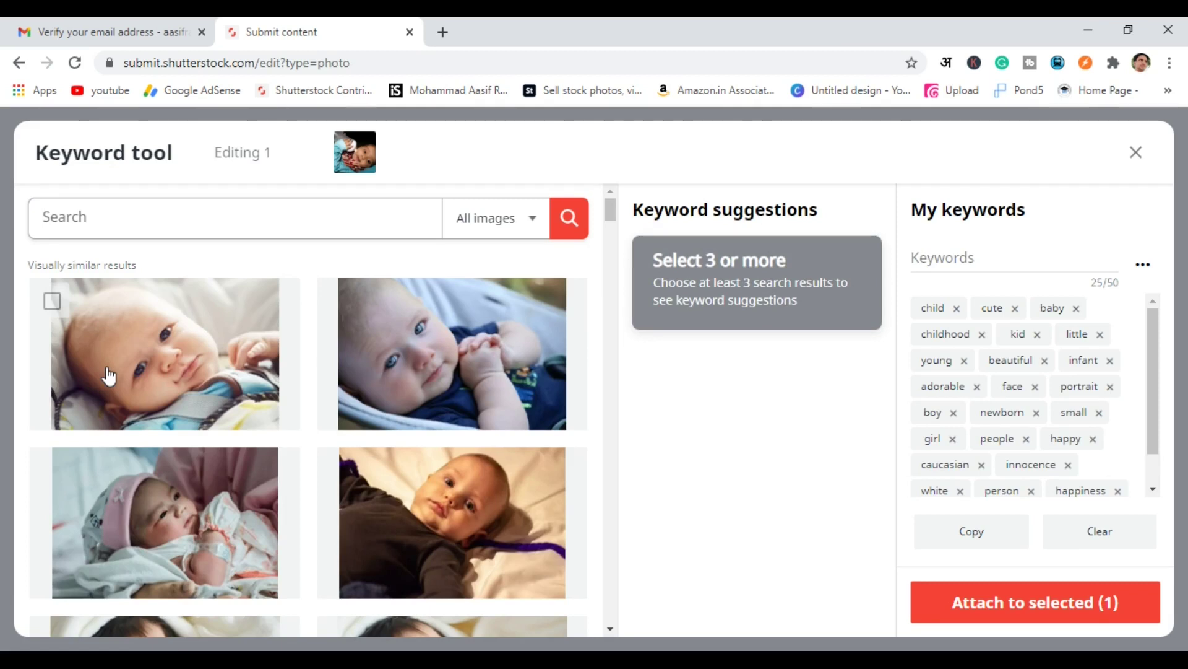
pyautogui.click(108, 375)
pyautogui.click(443, 331)
pyautogui.click(137, 466)
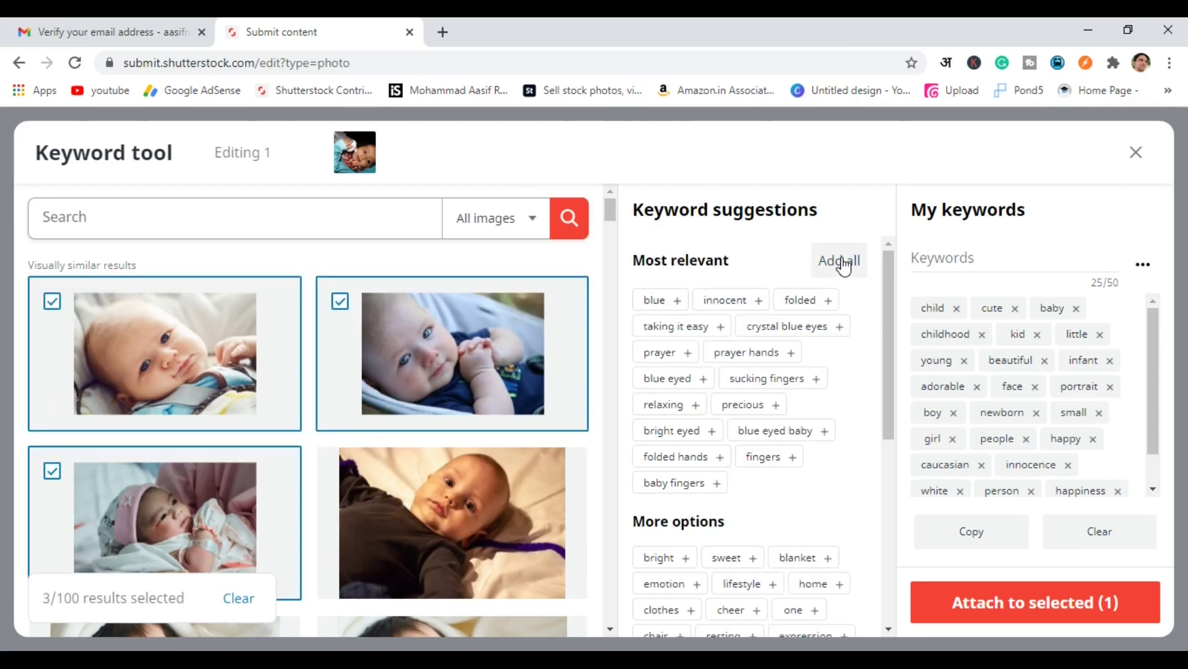
pyautogui.click(840, 260)
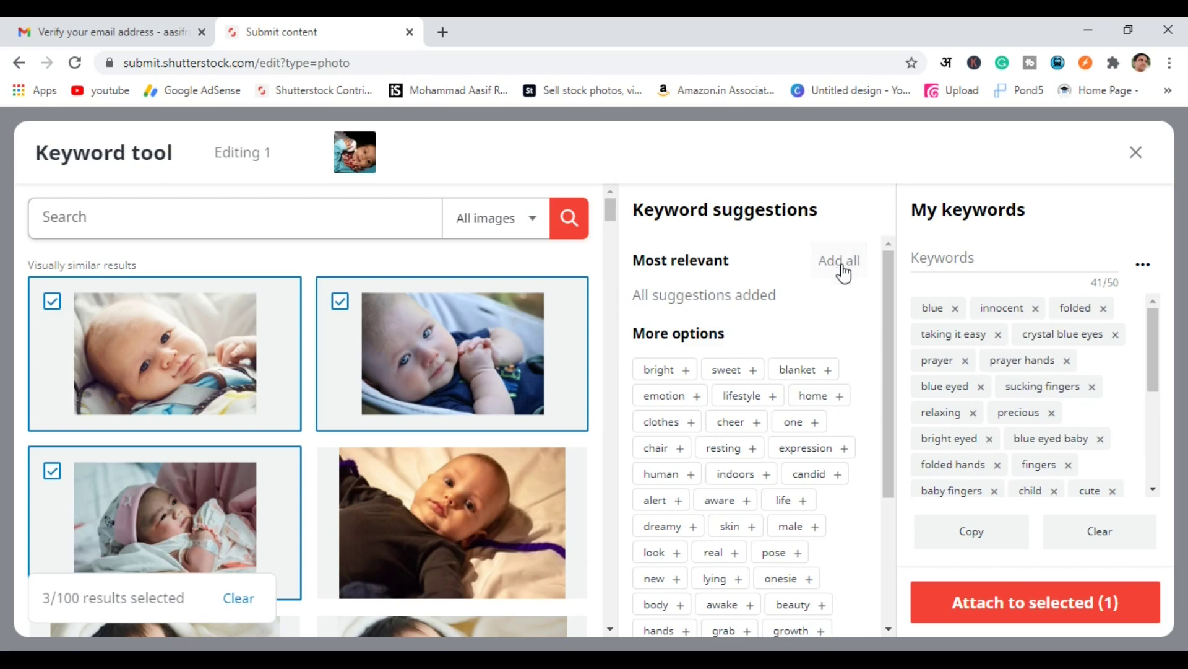
pyautogui.click(1025, 602)
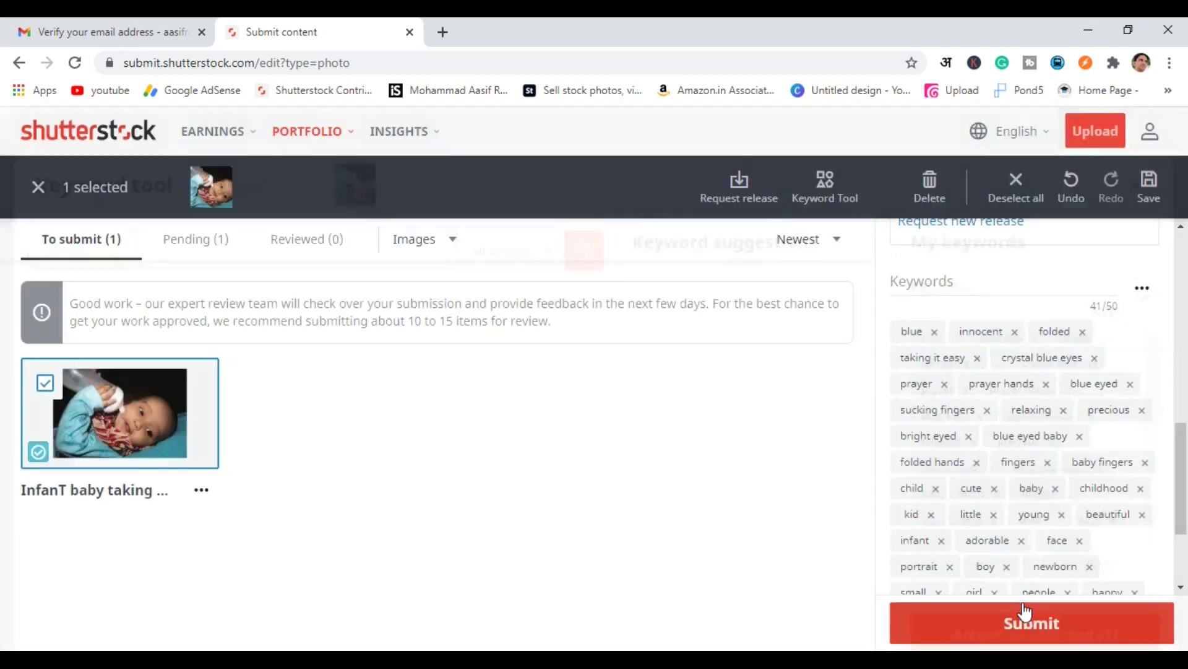
# Set the usage to Editorial and replace the description with "Infant Baby Taking Milk bottle looking on camera New Delhi, India, 18th Feb 2021.".
pyautogui.scroll(-1, 1187, 495)
pyautogui.scroll(-1, 1186, 495)
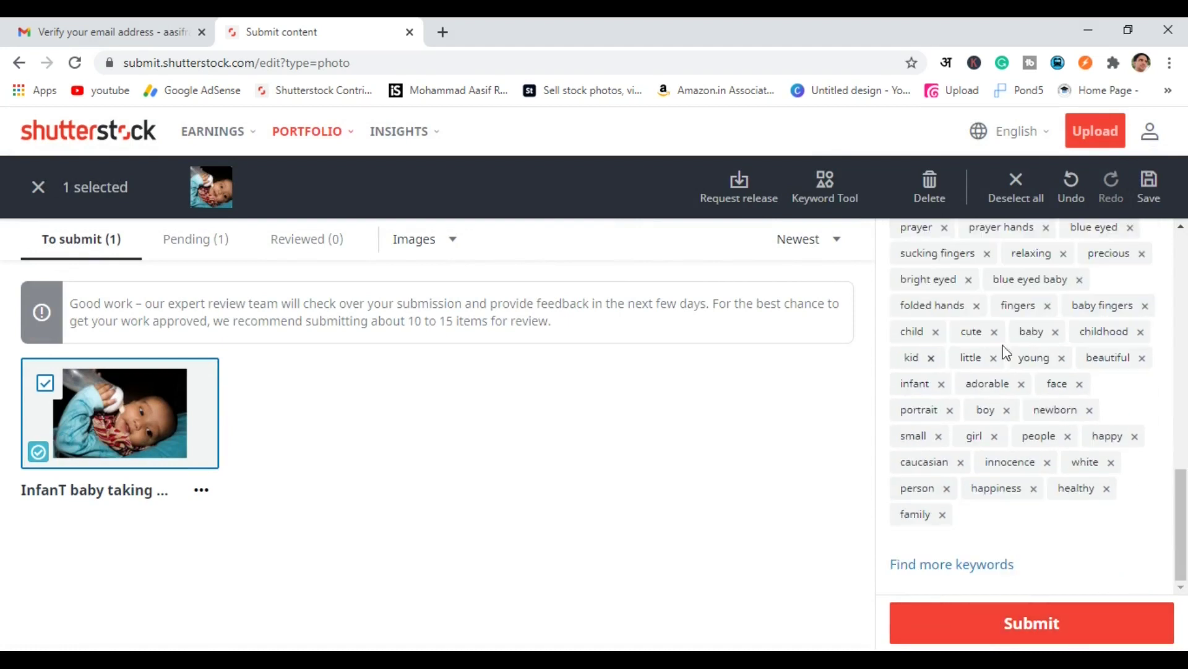
pyautogui.scroll(5, 1179, 471)
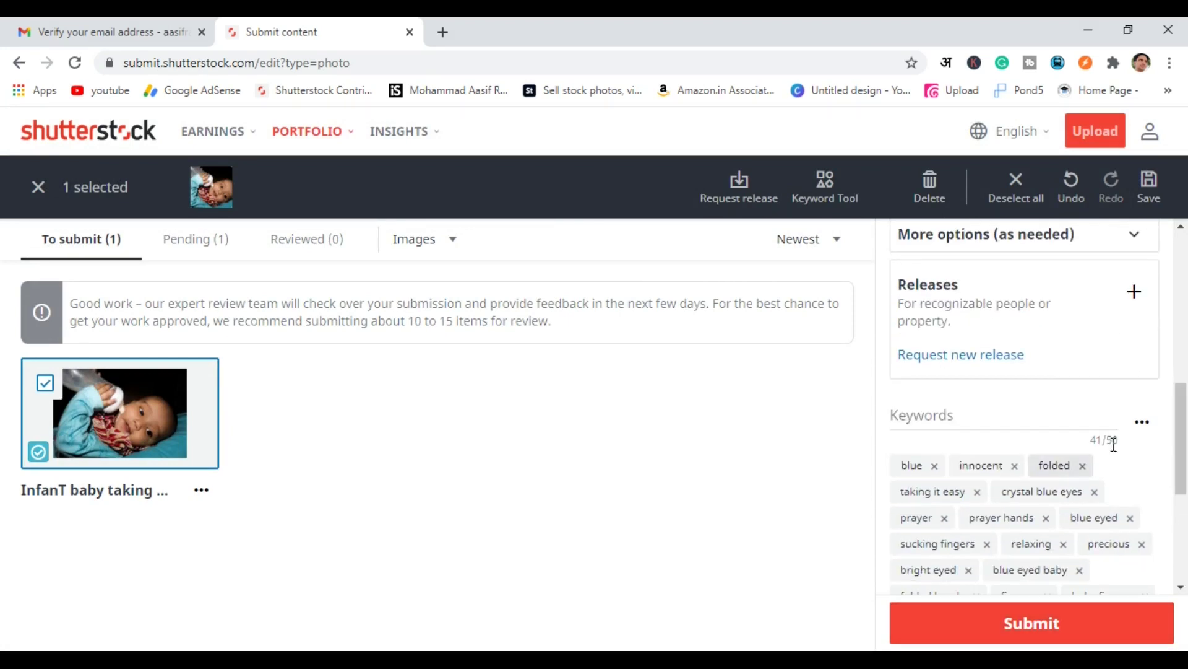
pyautogui.moveTo(1177, 425); pyautogui.dragTo(1179, 291)
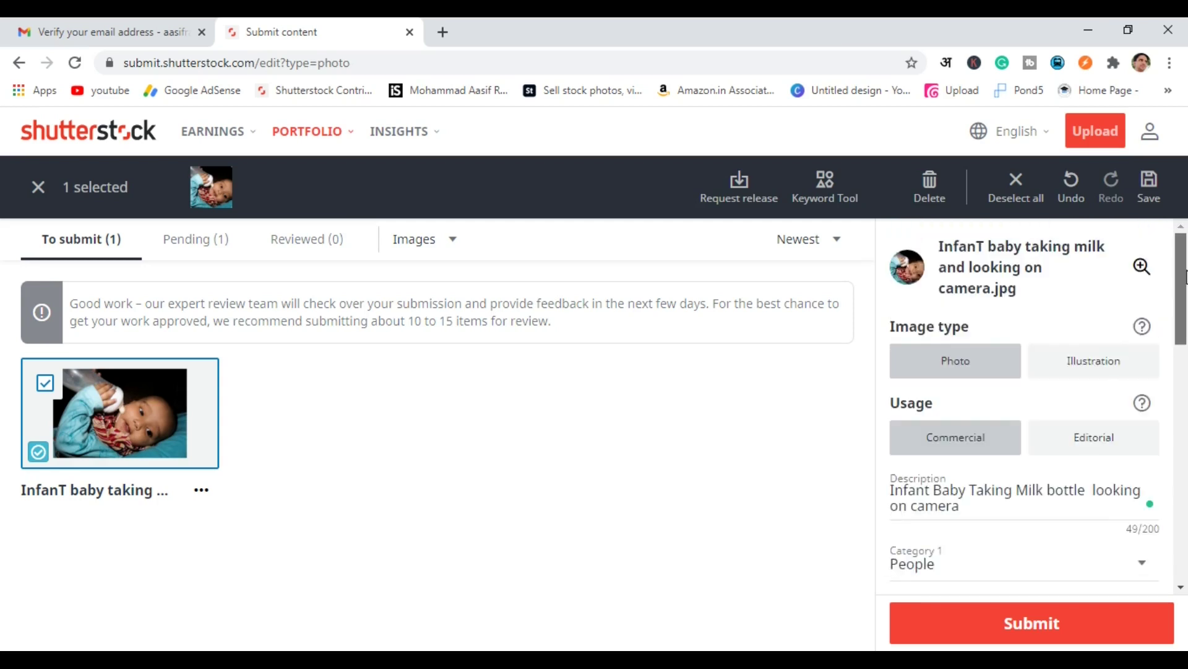
pyautogui.scroll(-1, 1087, 364)
pyautogui.click(1060, 375)
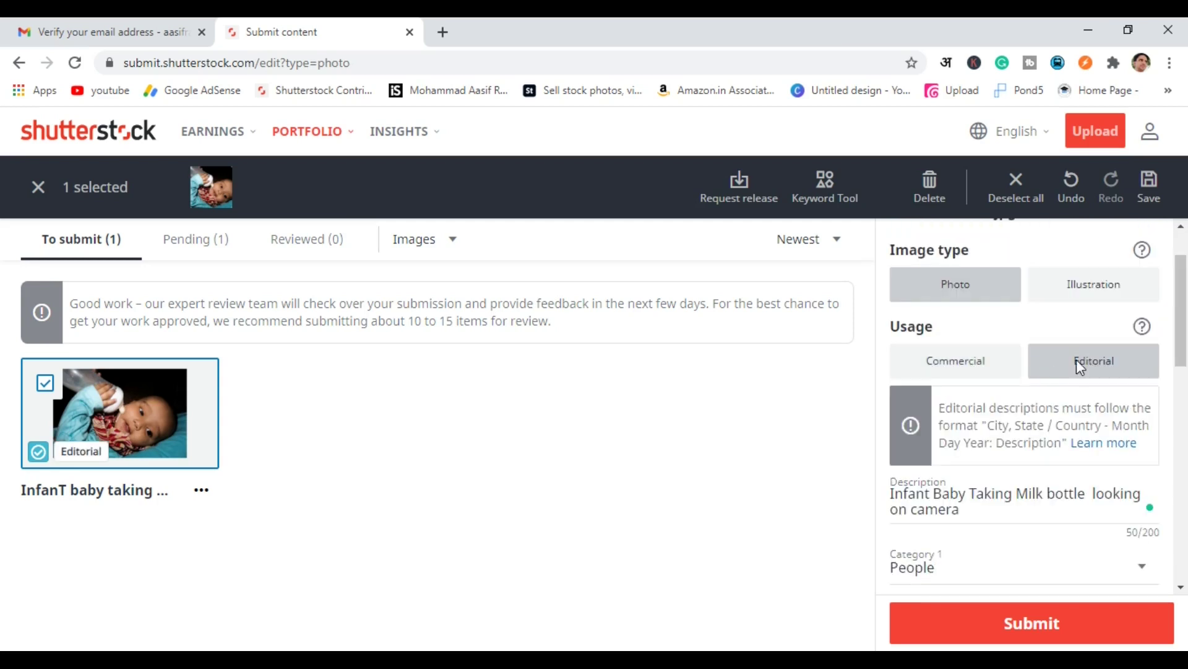
pyautogui.moveTo(1182, 324); pyautogui.dragTo(1183, 361)
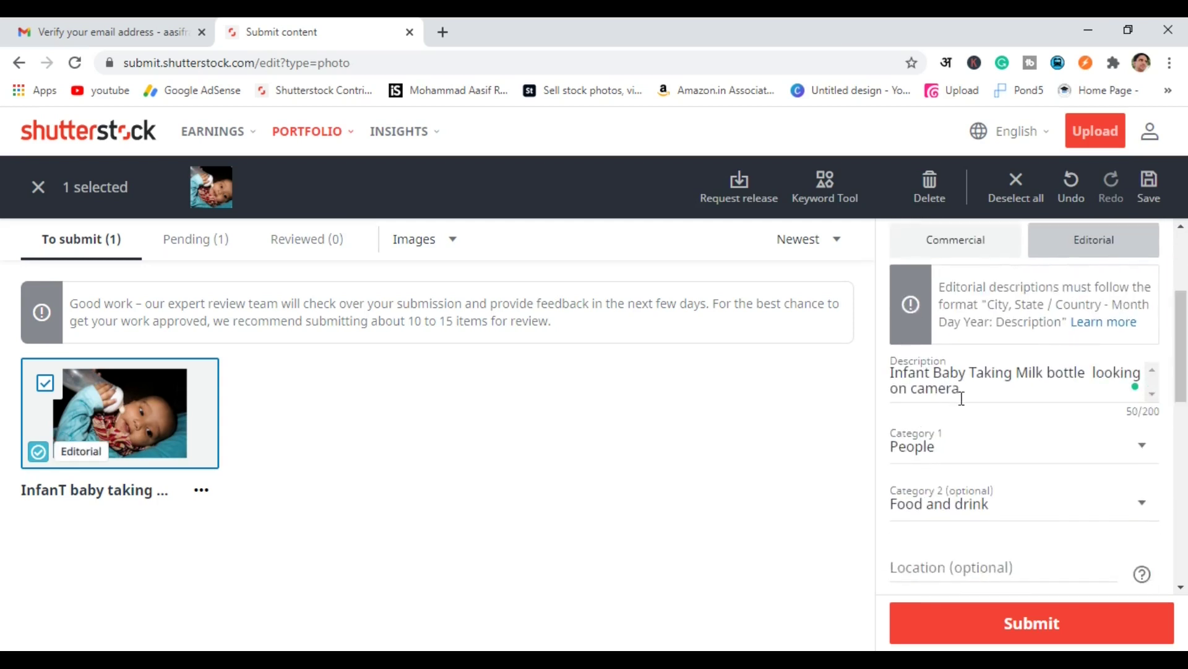
pyautogui.click(1001, 394)
pyautogui.hotkey('ctrl', 'a')
pyautogui.write('Infant Baby Taking Milk bottle looking on camera New Delhi, India, 18th Feb 2021.')
pyautogui.scroll(1, 1151, 399)
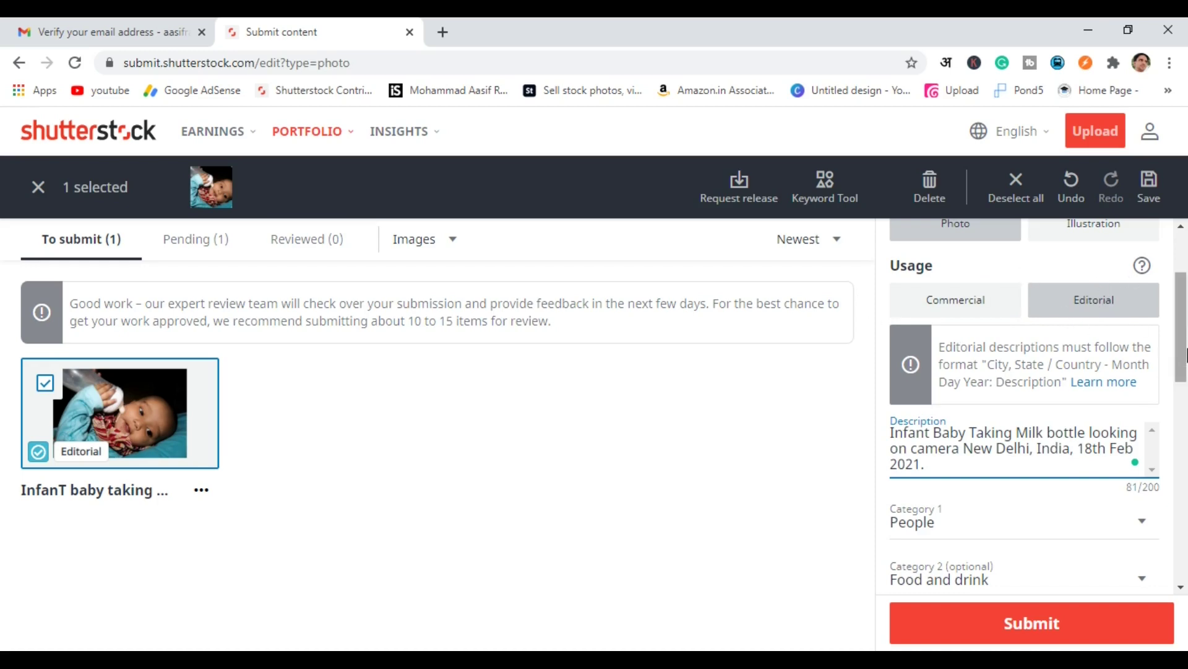
# Look over the infant photo's completed details and keywords, and submit it for review.
pyautogui.scroll(-2, 1185, 378)
pyautogui.scroll(5, 1186, 378)
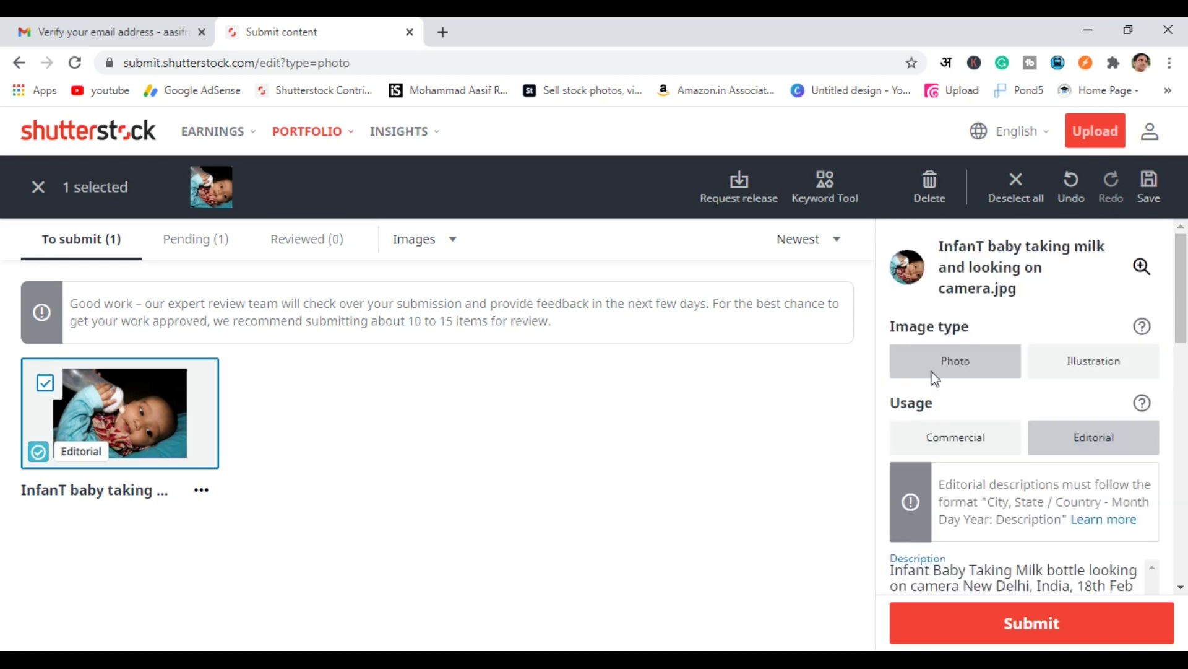
pyautogui.scroll(-4, 1187, 375)
pyautogui.scroll(-6, 1187, 374)
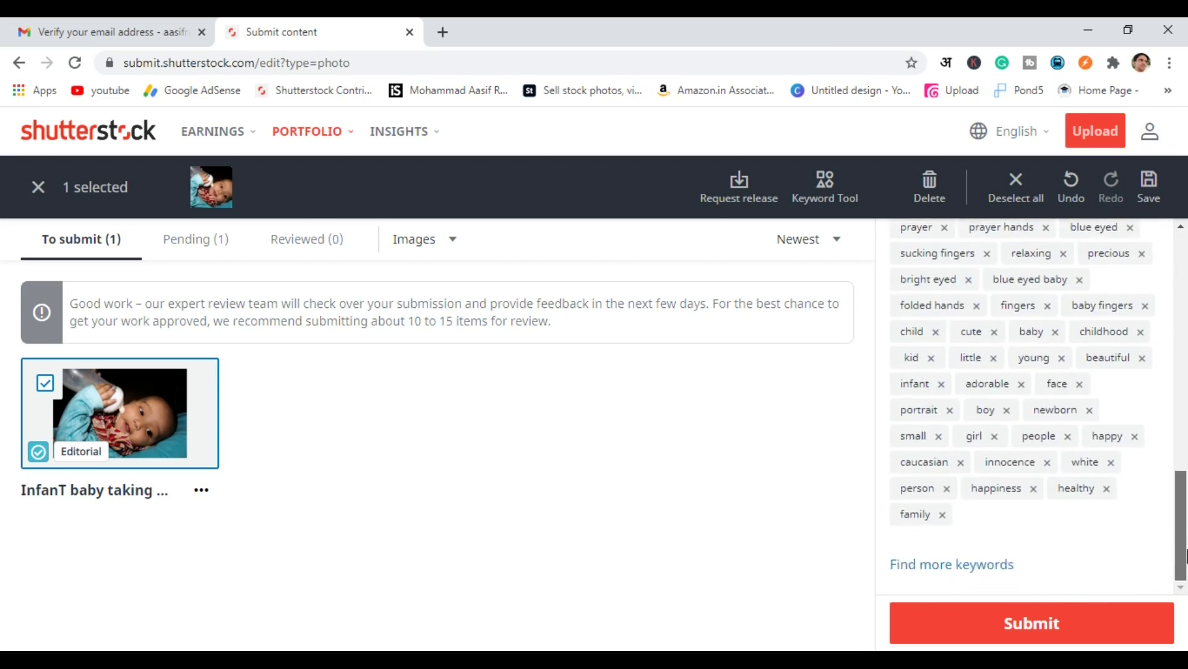
pyautogui.click(1034, 627)
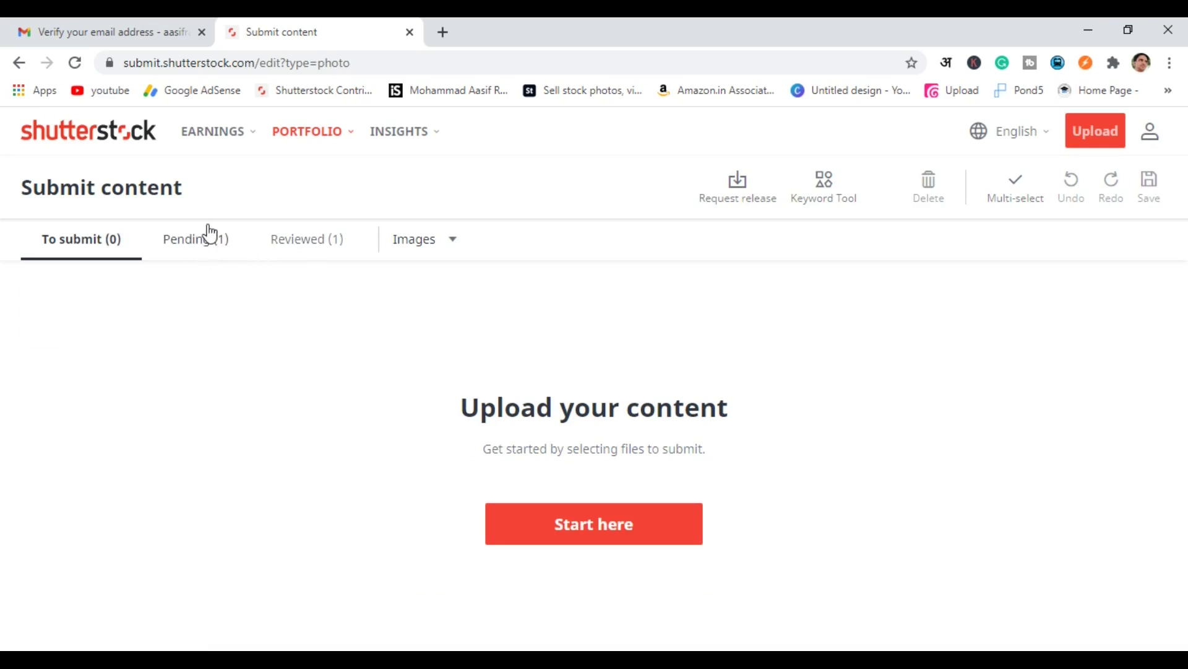
# Check the review status of hand shake.jpg among the reviewed content, and compare the pending and reviewed lists.
pyautogui.click(305, 239)
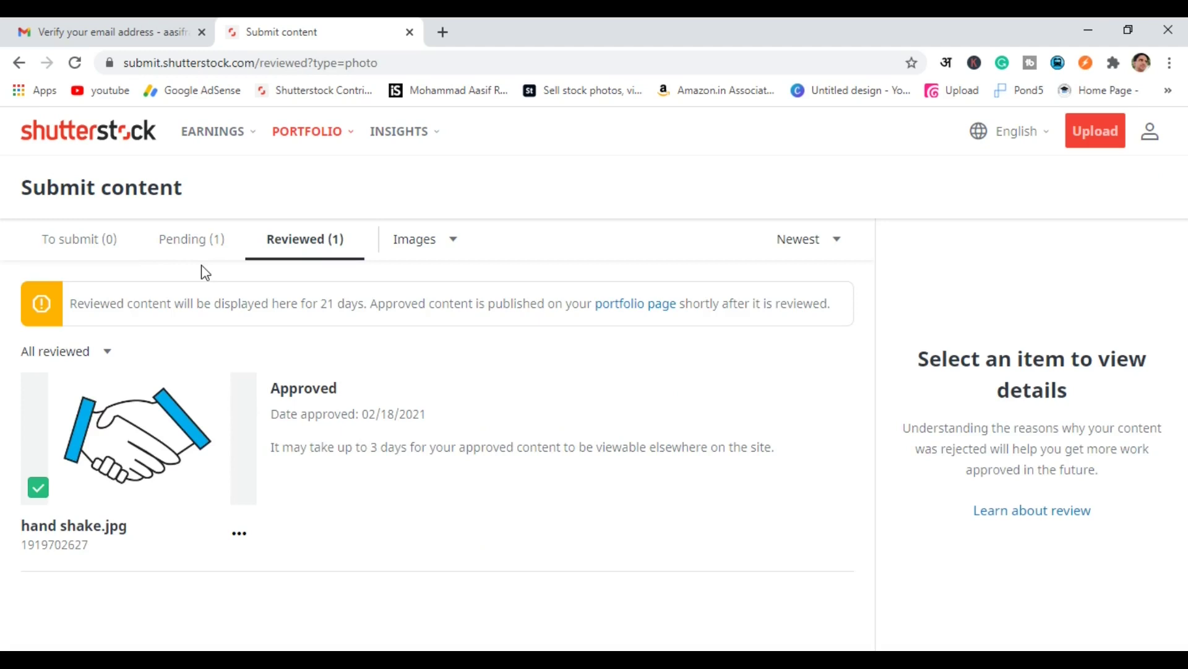
pyautogui.moveTo(68, 390)
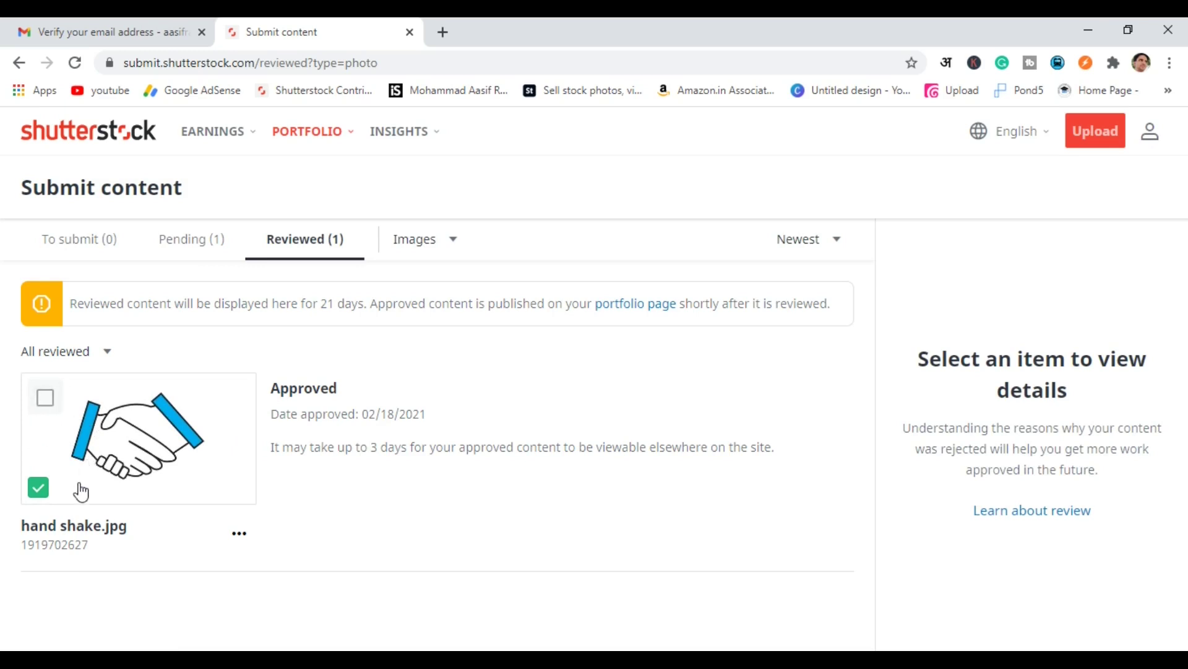
pyautogui.moveTo(271, 388); pyautogui.dragTo(357, 396)
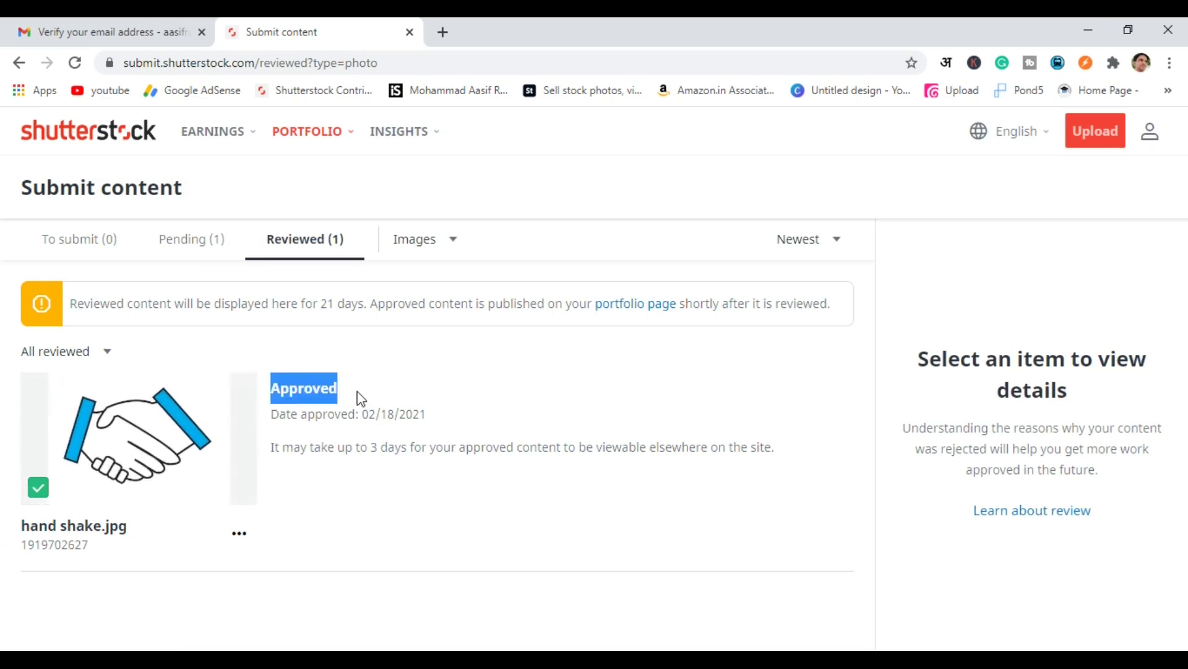
pyautogui.click(357, 396)
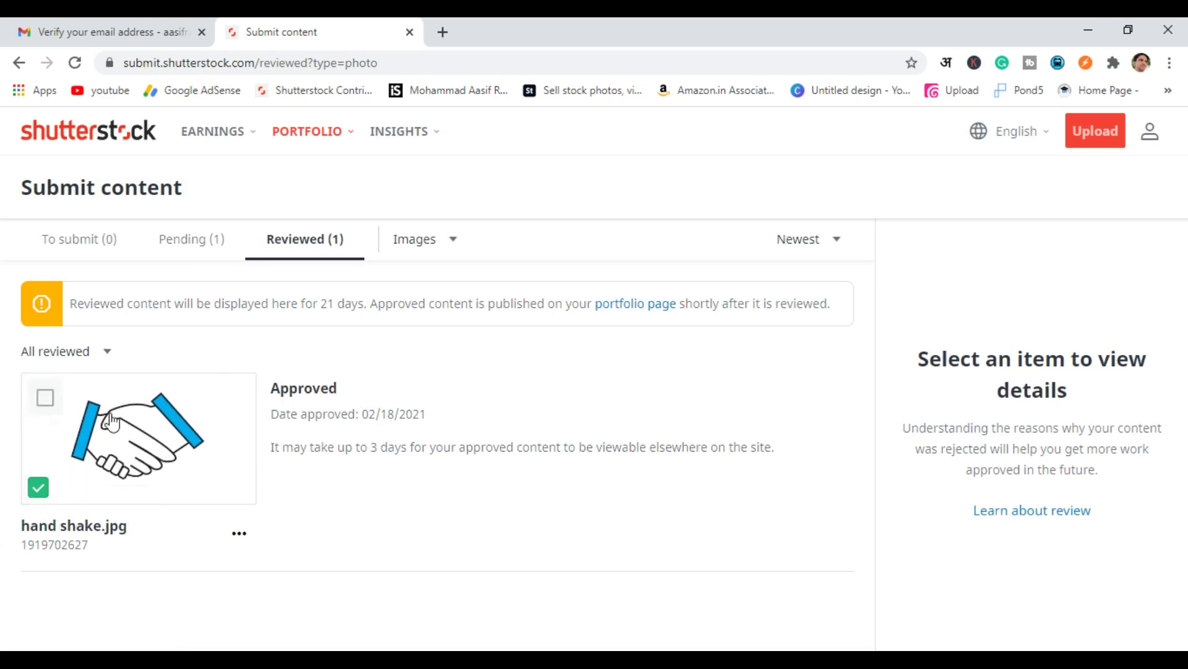
pyautogui.click(180, 238)
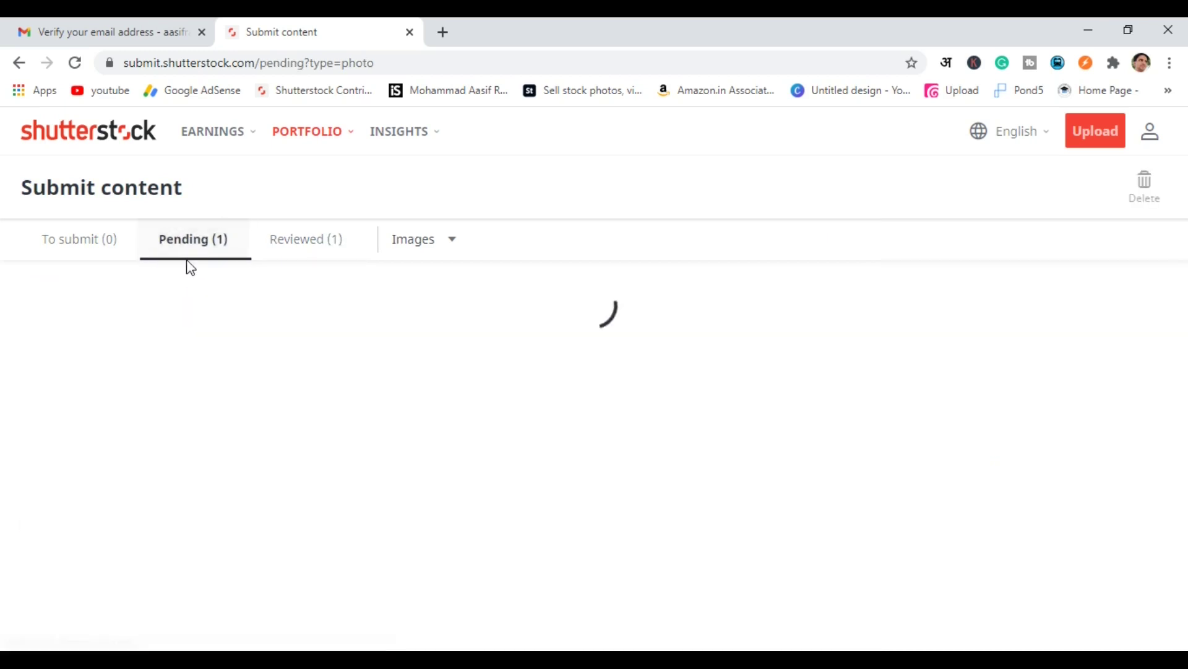
pyautogui.click(291, 247)
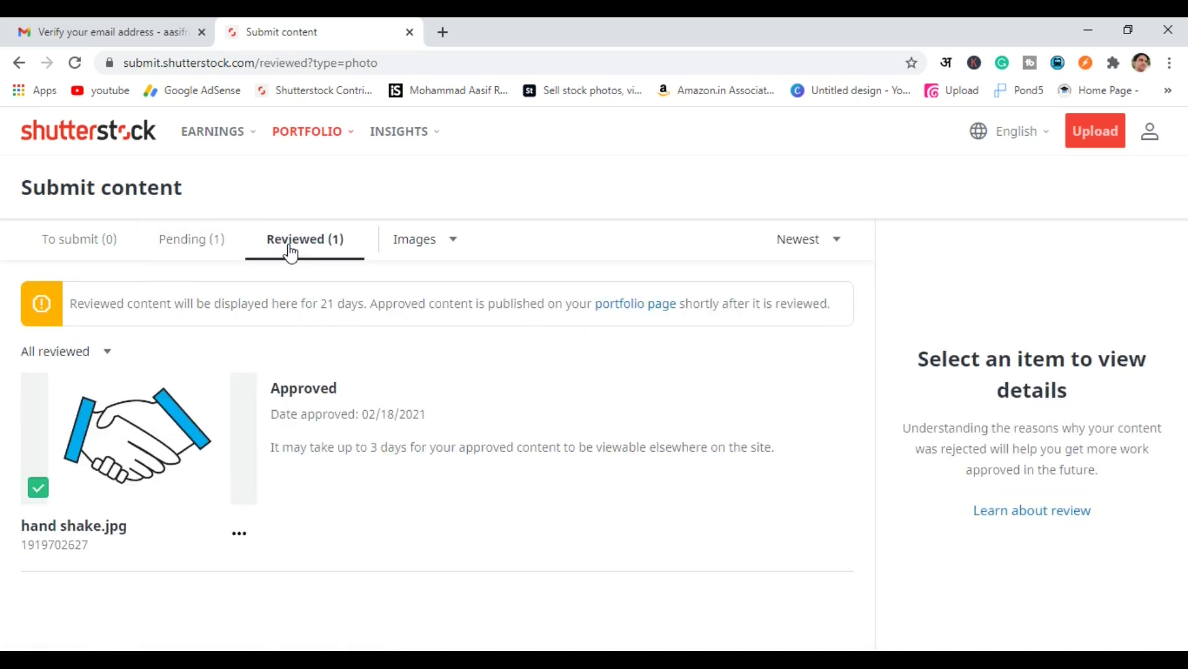